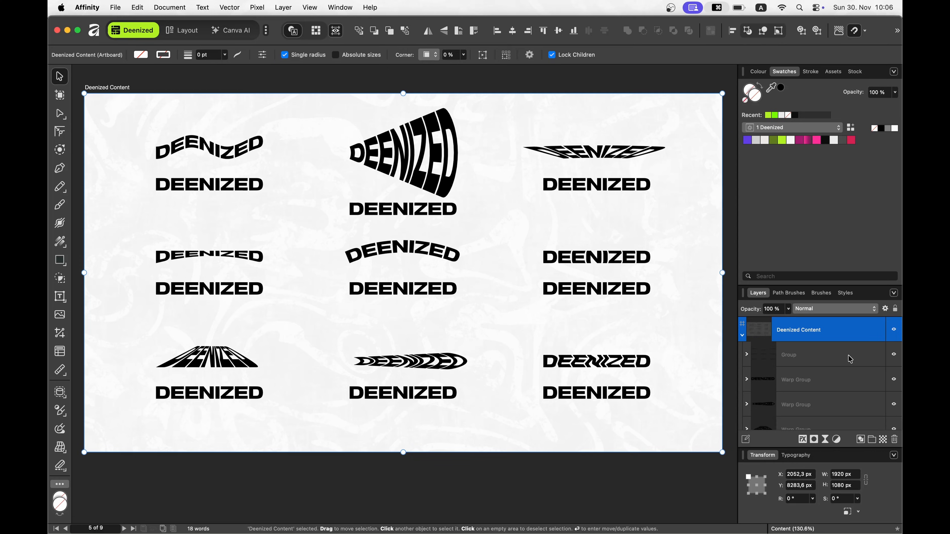
- Ungroup the set of plain DEENIZED texts and put the one beneath the wavy sample into a Mesh warp group
{"action": "left_click", "coordinate": [850, 359]}
{"action": "key", "text": "shift+super+g"}
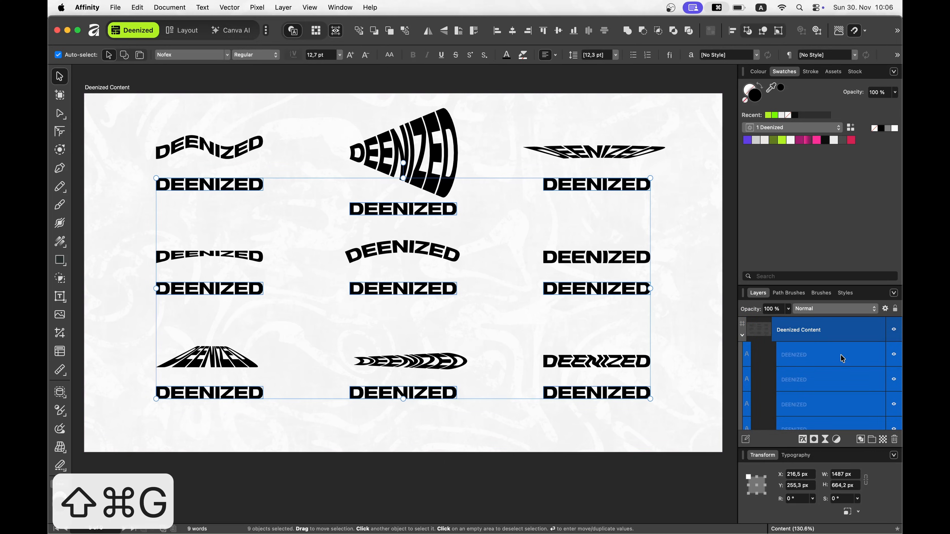
{"action": "left_click", "coordinate": [239, 188]}
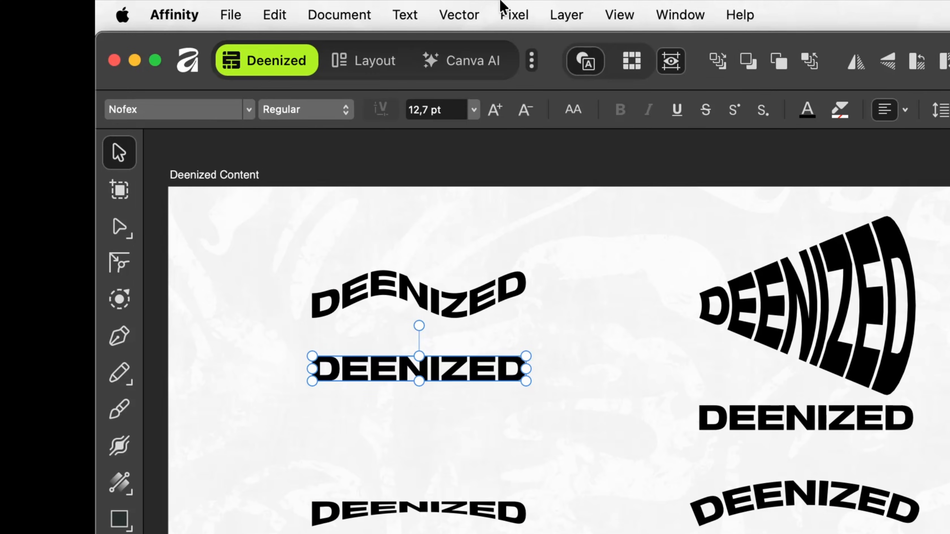
{"action": "left_click", "coordinate": [336, 5]}
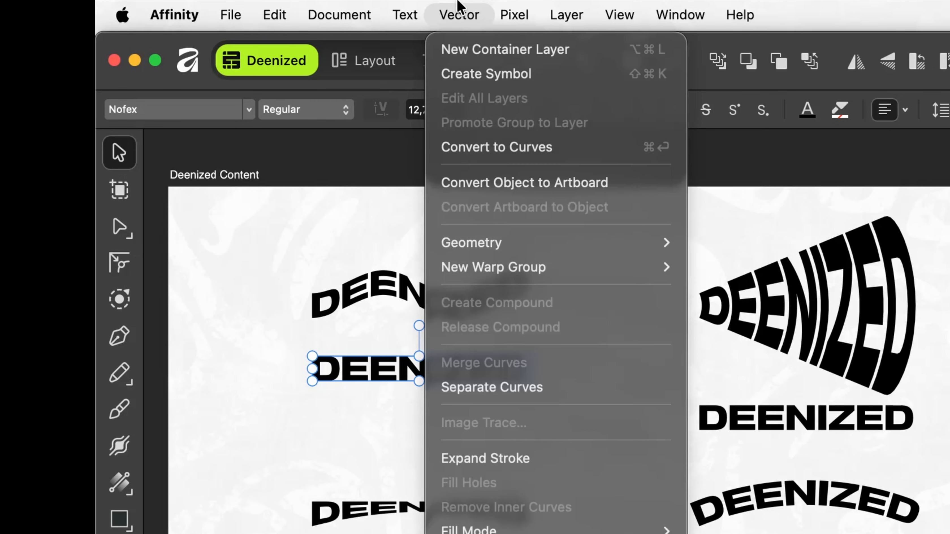
{"action": "mouse_move", "coordinate": [581, 272]}
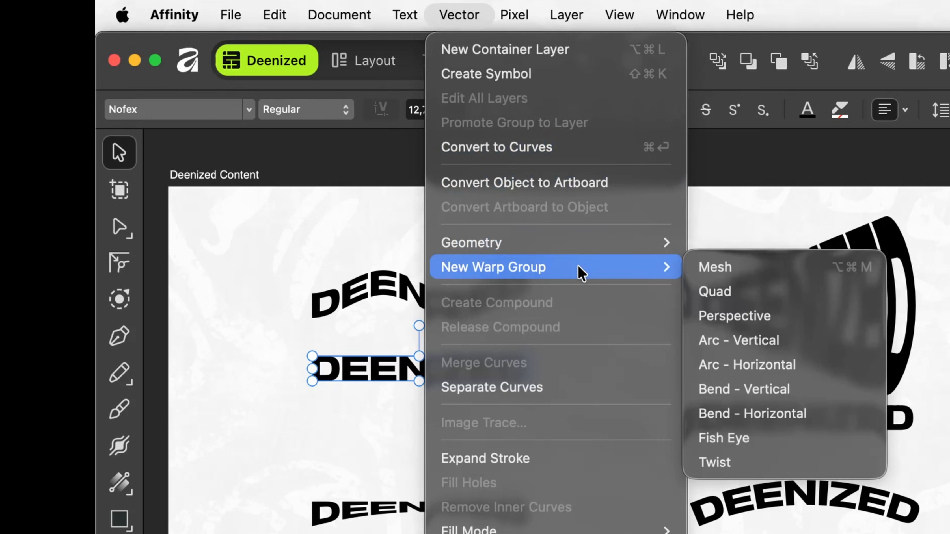
{"action": "left_click", "coordinate": [755, 269]}
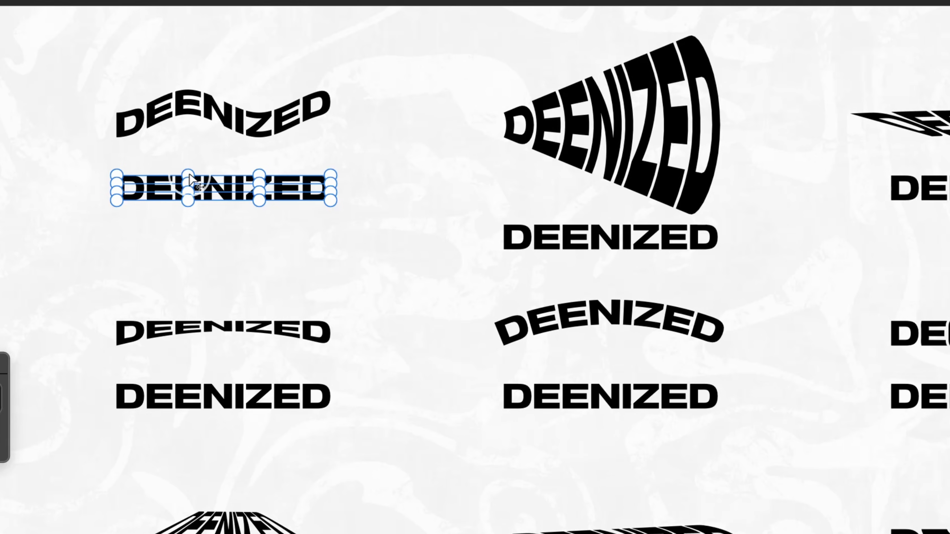
- Move the mesh's first and third node columns down by about one text height to bend DEENIZED into a wave
{"action": "left_click_drag", "start_coordinate": [189, 174], "coordinate": [205, 151]}
{"action": "key", "text": "ctrl+z"}
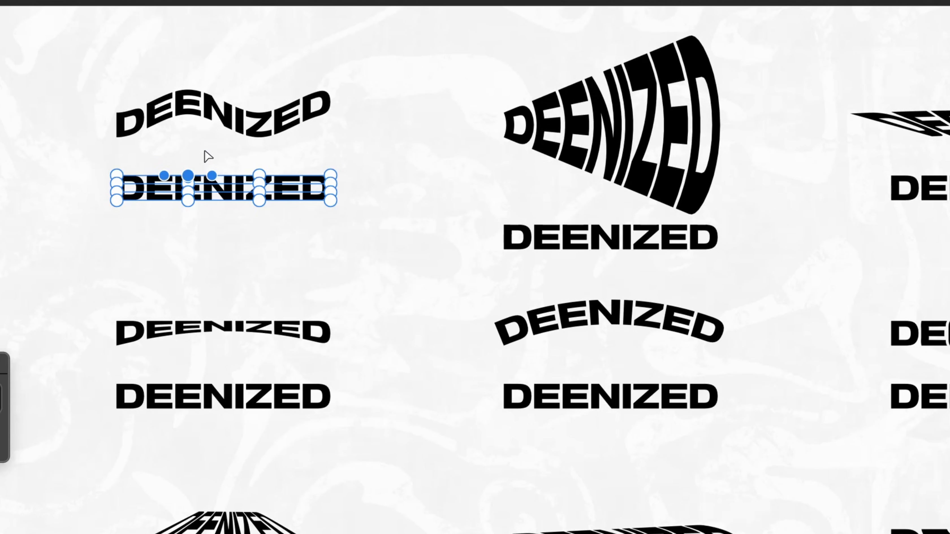
{"action": "left_click_drag", "start_coordinate": [84, 148], "coordinate": [141, 239]}
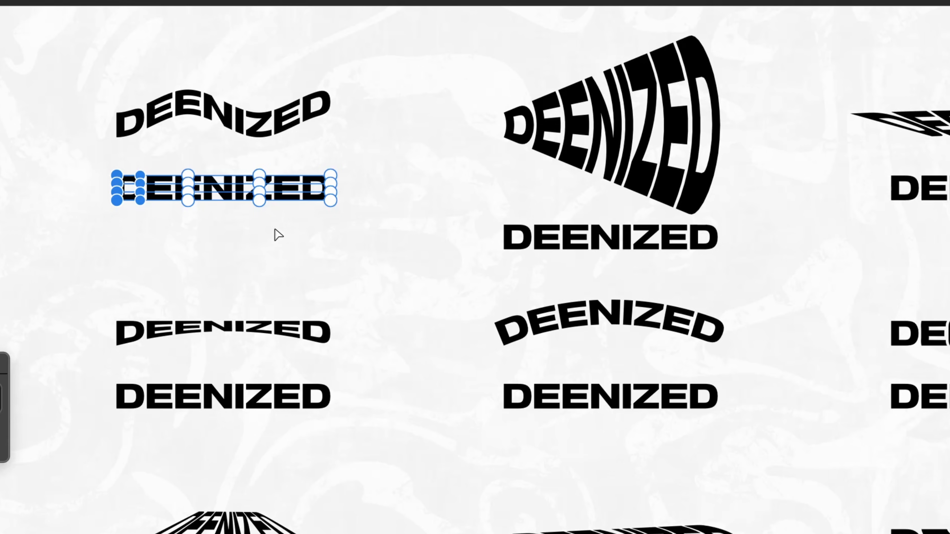
{"action": "scroll", "coordinate": [116, 196], "scroll_direction": "up", "scroll_amount": 5}
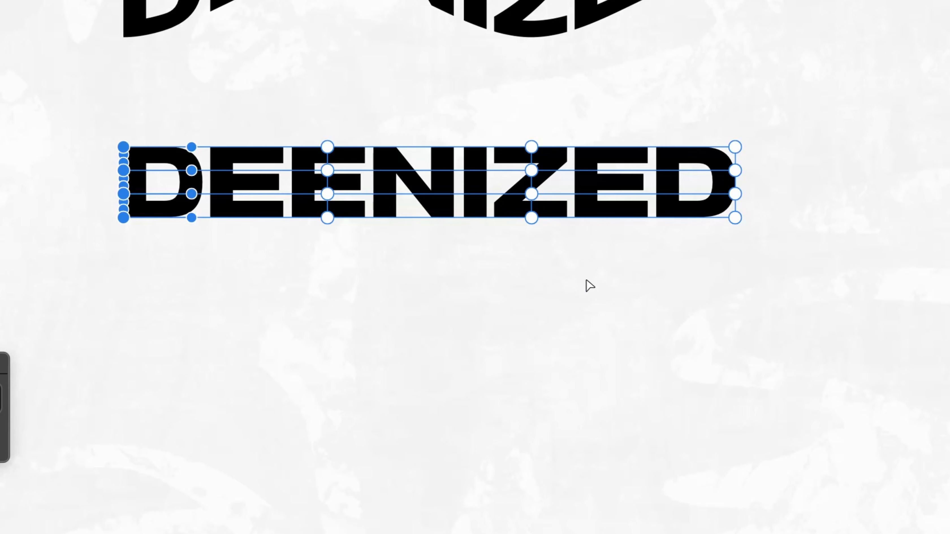
{"action": "left_click_drag", "start_coordinate": [593, 284], "coordinate": [462, 105]}
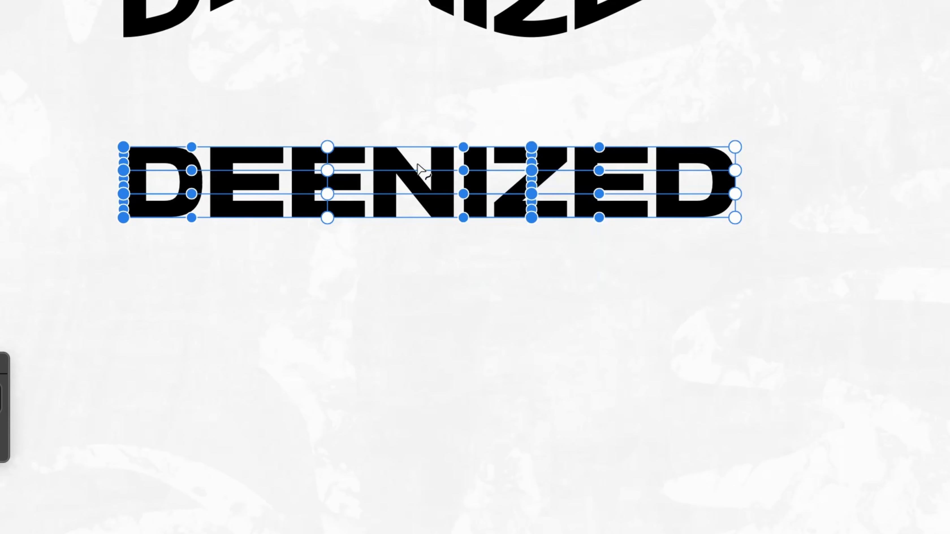
{"action": "left_click_drag", "start_coordinate": [537, 146], "coordinate": [541, 111]}
{"action": "key", "text": "ctrl+z"}
{"action": "left_click_drag", "start_coordinate": [531, 148], "coordinate": [530, 218]}
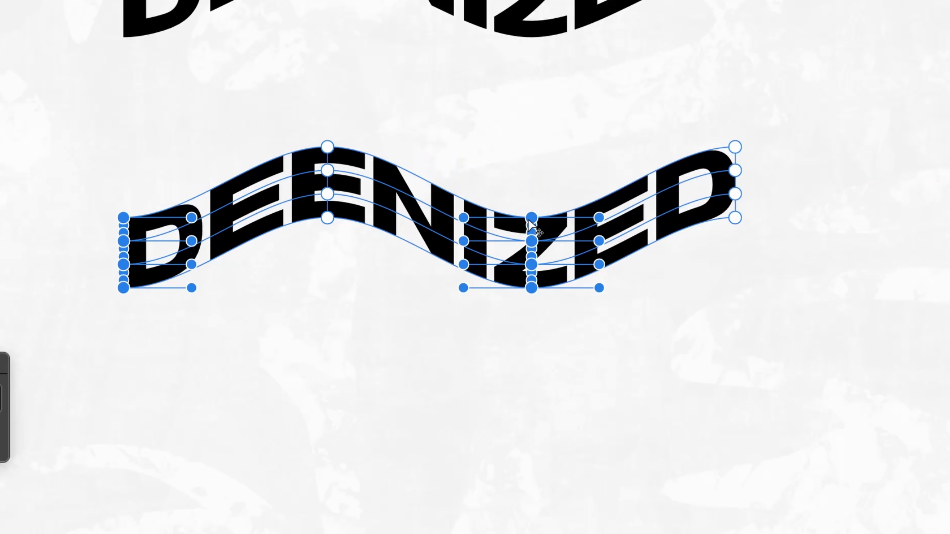
- Try to stretch the wave by moving the last mesh node column outward and up, and undo the move
{"action": "left_click_drag", "start_coordinate": [788, 254], "coordinate": [703, 115]}
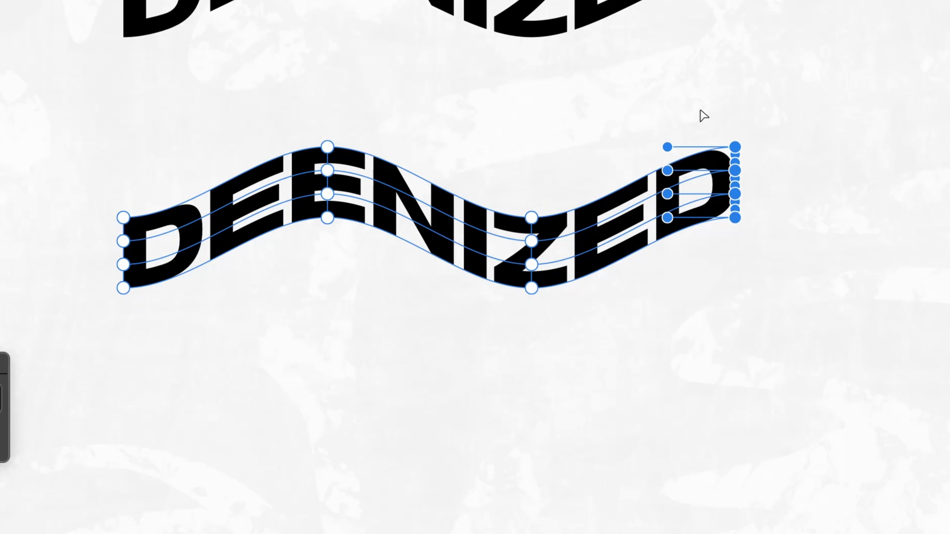
{"action": "left_click_drag", "start_coordinate": [737, 151], "coordinate": [792, 122]}
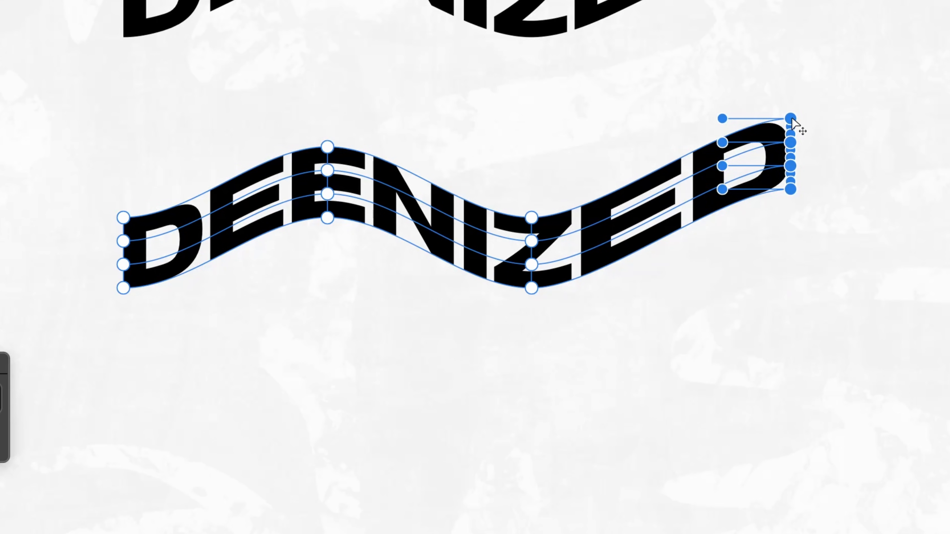
{"action": "key", "text": "ctrl+z"}
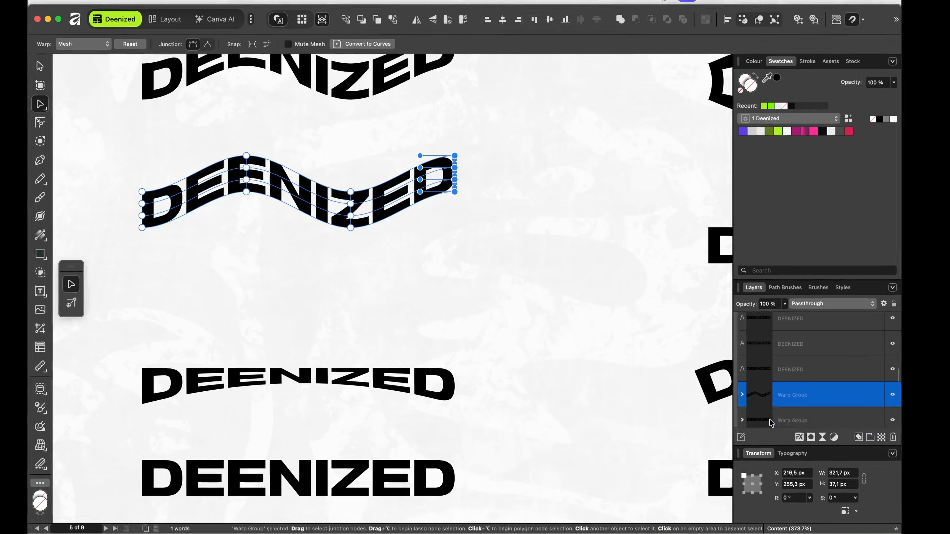
- Try replacing the DEENIZED text inside the wavy warp group with HALLO, and undo the text change
{"action": "scroll", "coordinate": [770, 422], "scroll_direction": "down", "scroll_amount": 1}
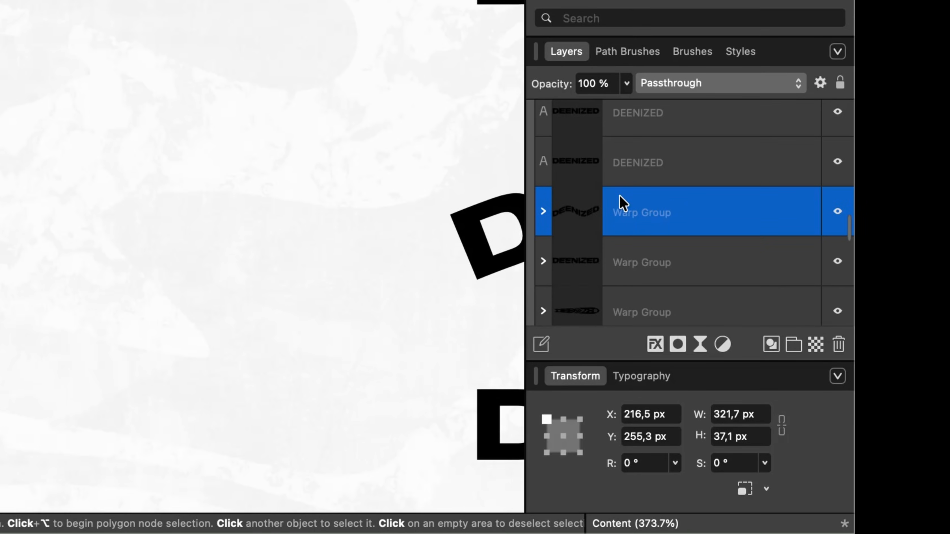
{"action": "left_click", "coordinate": [545, 212]}
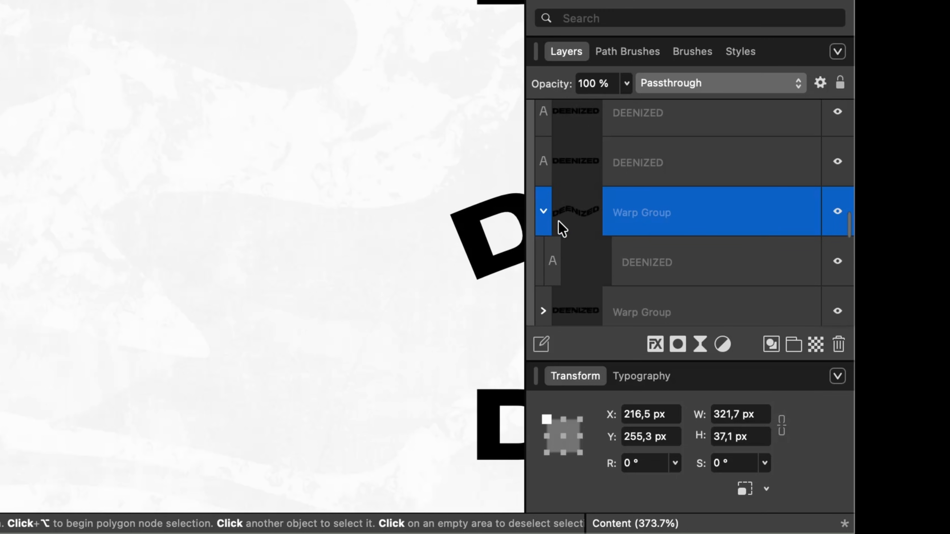
{"action": "left_click", "coordinate": [589, 251]}
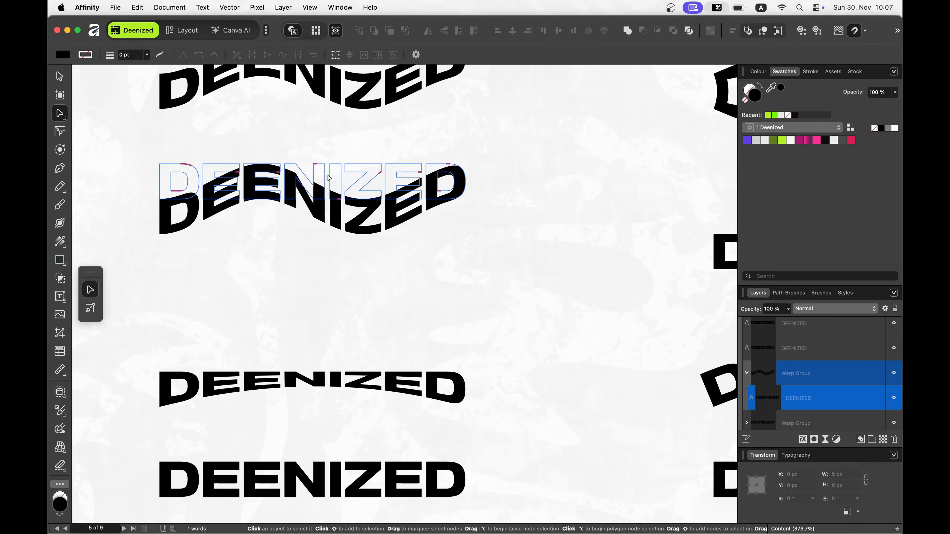
{"action": "key", "text": "t"}
{"action": "double_click", "coordinate": [320, 179]}
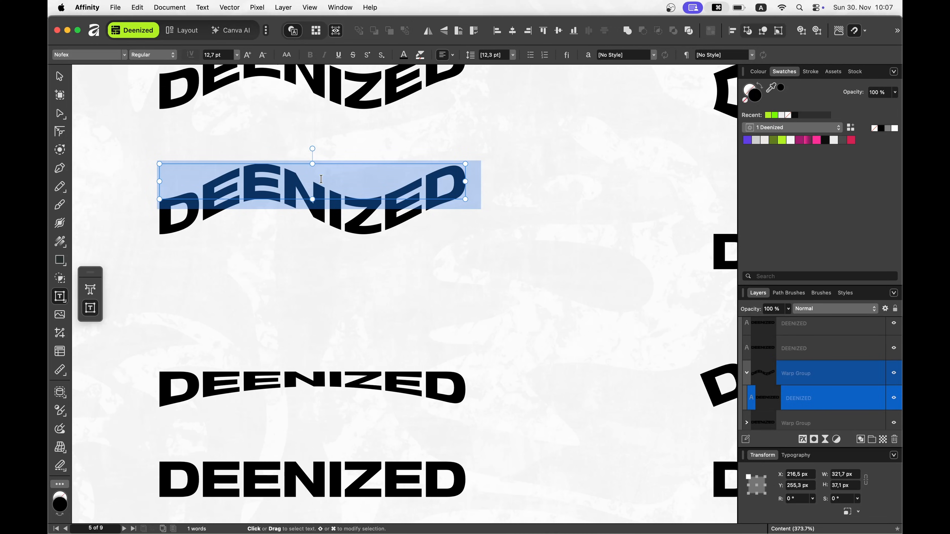
{"action": "type", "text": "HALLO"}
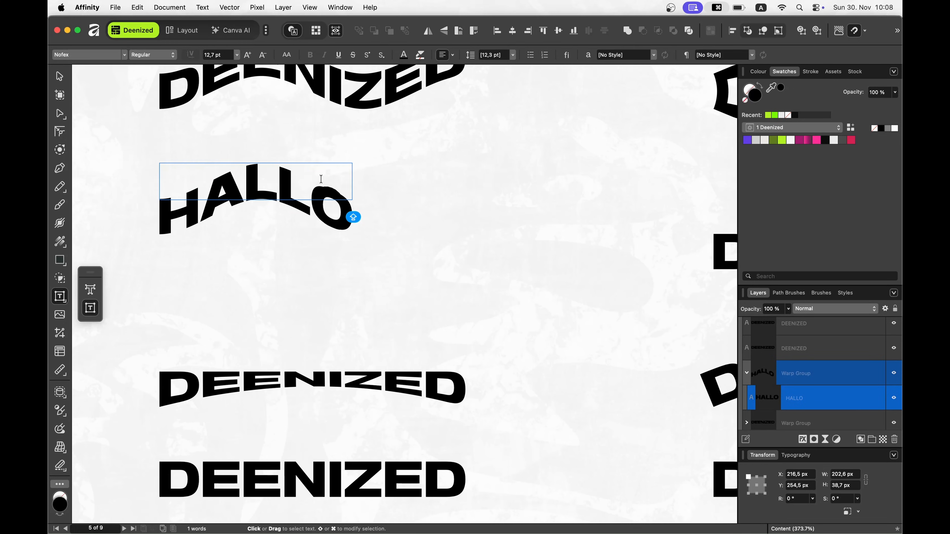
{"action": "key", "text": "super+z"}
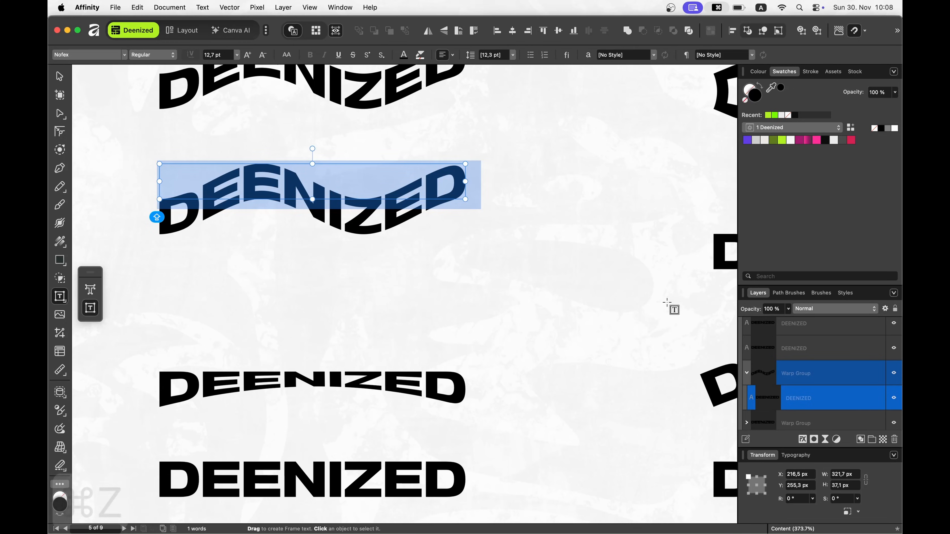
- Reselect the wavy warp group for node editing, try raising its crest node and adjusting a handle, and undo both changes
{"action": "left_click", "coordinate": [817, 377]}
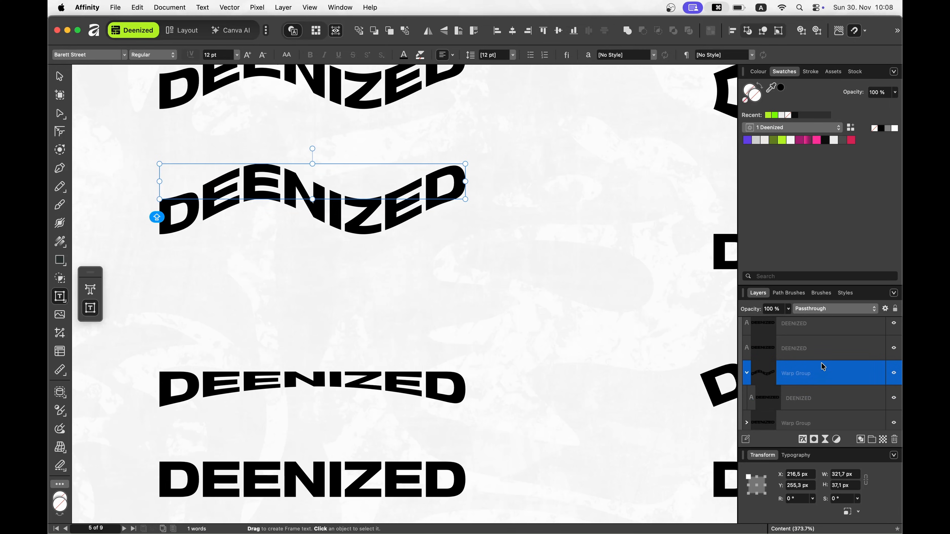
{"action": "left_click", "coordinate": [61, 76]}
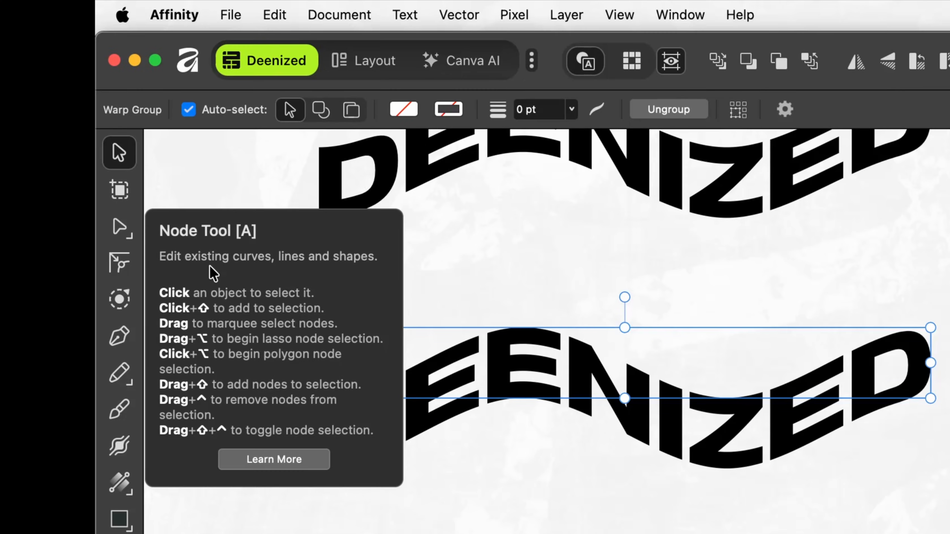
{"action": "key", "text": "a"}
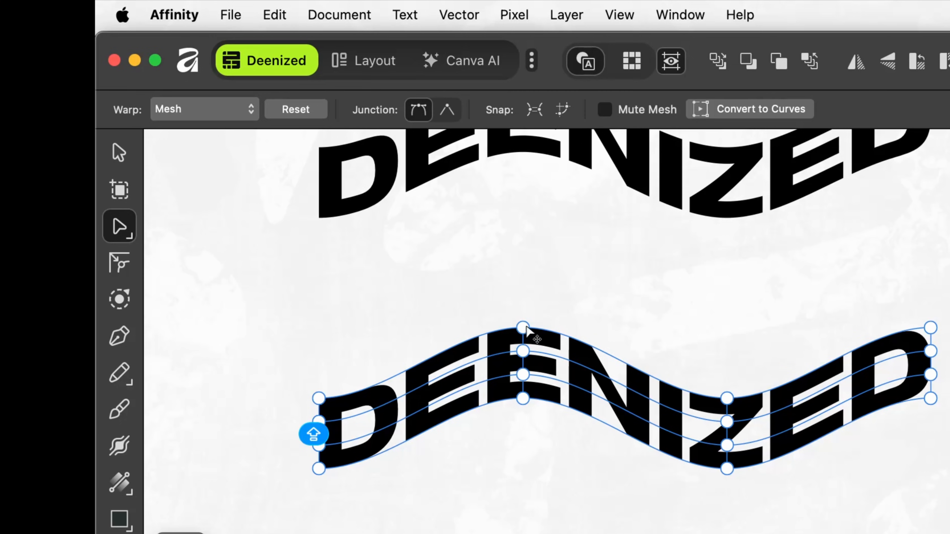
{"action": "left_click_drag", "start_coordinate": [526, 327], "coordinate": [531, 282]}
{"action": "key", "text": "super+z"}
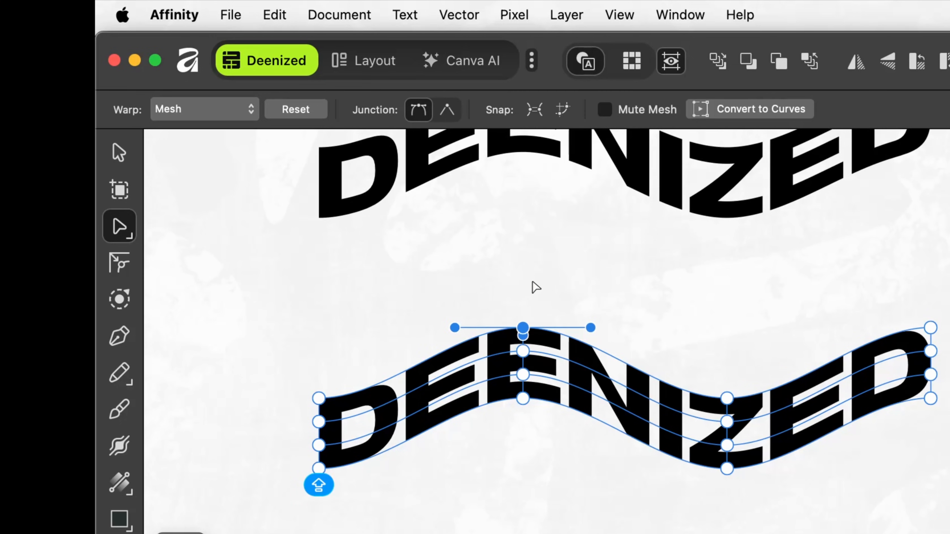
{"action": "mouse_move", "coordinate": [591, 328]}
{"action": "left_mouse_down"}
{"action": "mouse_move", "coordinate": [726, 325]}
{"action": "mouse_move", "coordinate": [605, 338]}
{"action": "left_mouse_up"}
{"action": "key", "text": "super+z"}
- Try making the crest node a sharp junction, raising it and extending one handle independently, and undo these changes
{"action": "left_click", "coordinate": [448, 111]}
{"action": "left_click_drag", "start_coordinate": [526, 326], "coordinate": [527, 267]}
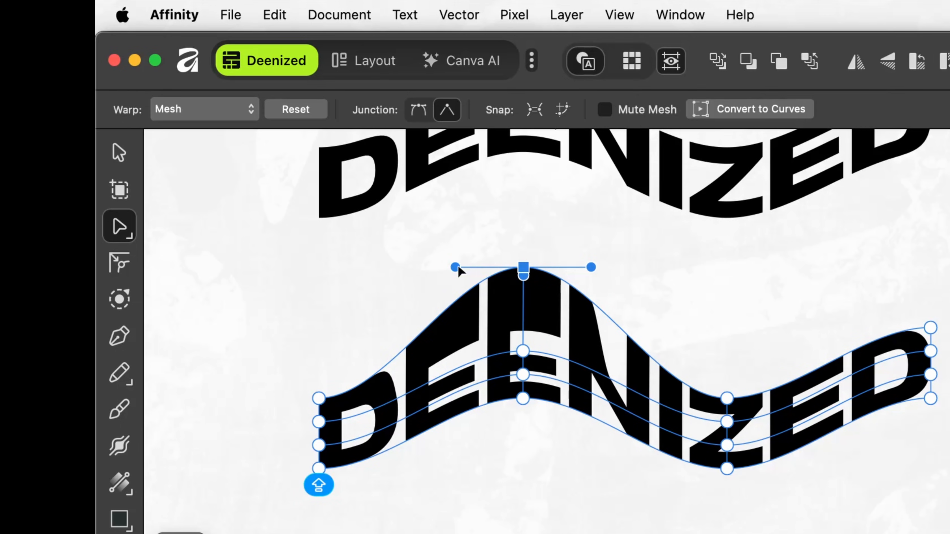
{"action": "left_click_drag", "start_coordinate": [455, 267], "coordinate": [343, 271]}
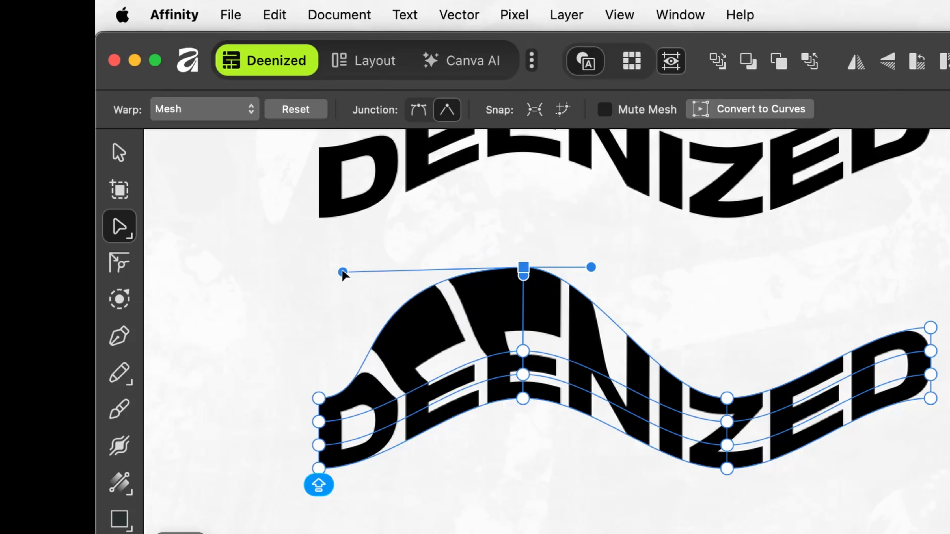
{"action": "key", "text": "super+z"}
{"action": "key", "text": "super+z"}
{"action": "key", "text": "super+z"}
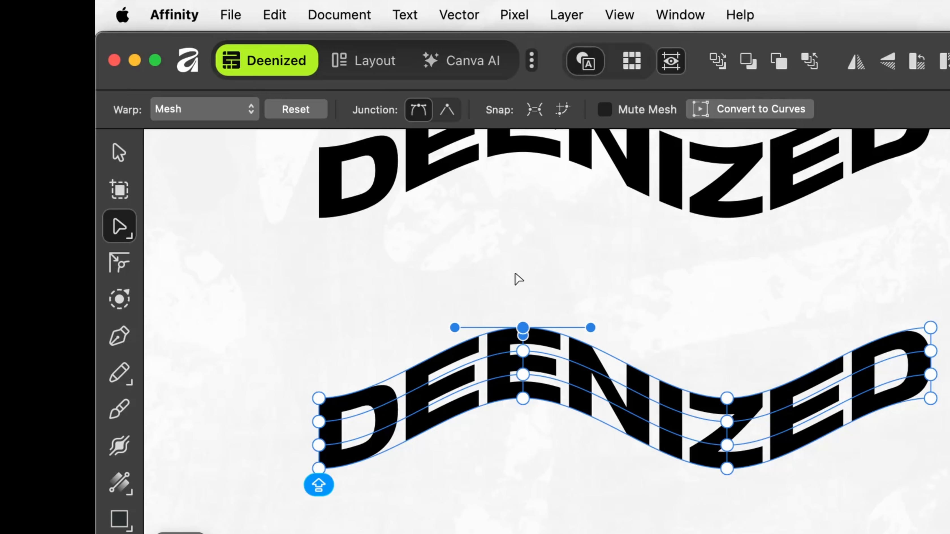
{"action": "key", "text": "super+z"}
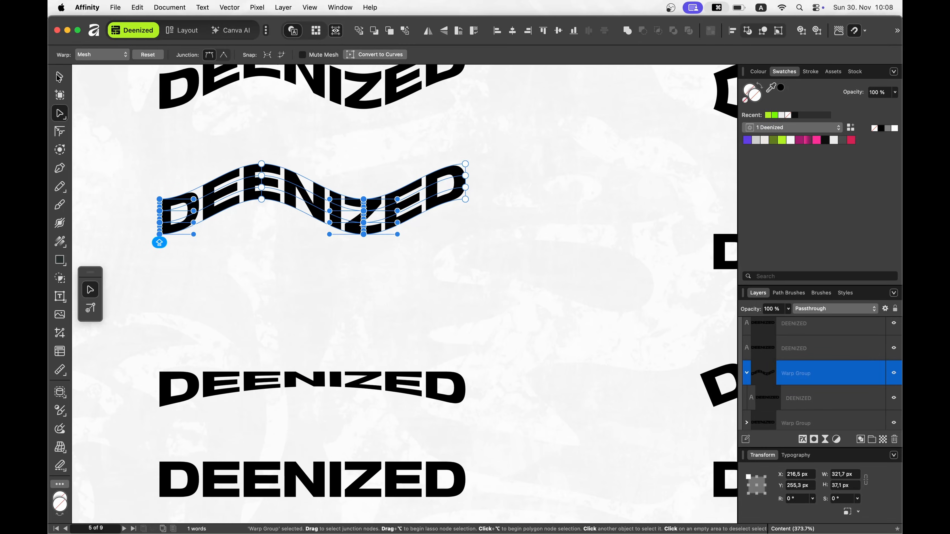
- Put the plain DEENIZED text in the first column's middle row into a Quad warp group
{"action": "key", "text": "v"}
{"action": "scroll", "coordinate": [382, 224], "scroll_direction": "down", "scroll_amount": 5}
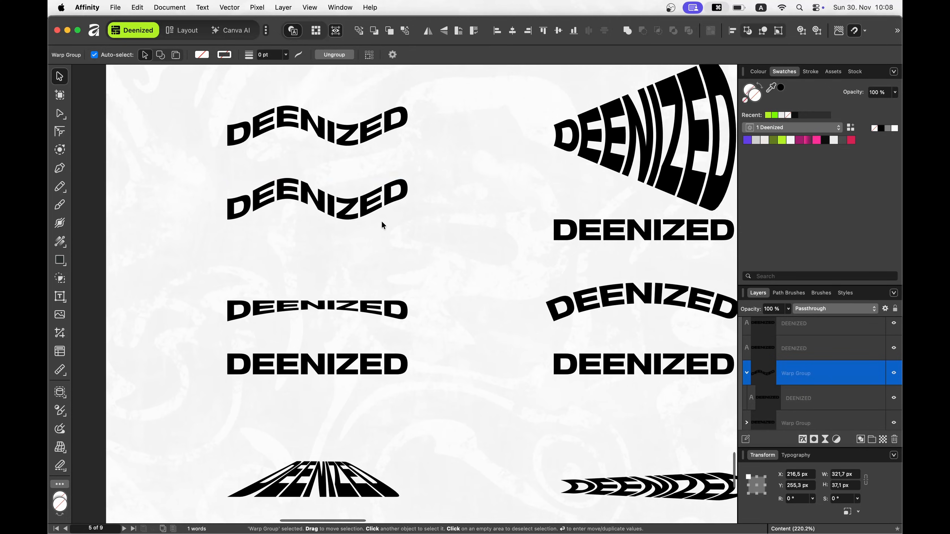
{"action": "scroll", "coordinate": [381, 224], "scroll_direction": "down", "scroll_amount": 3}
{"action": "left_click", "coordinate": [324, 322]}
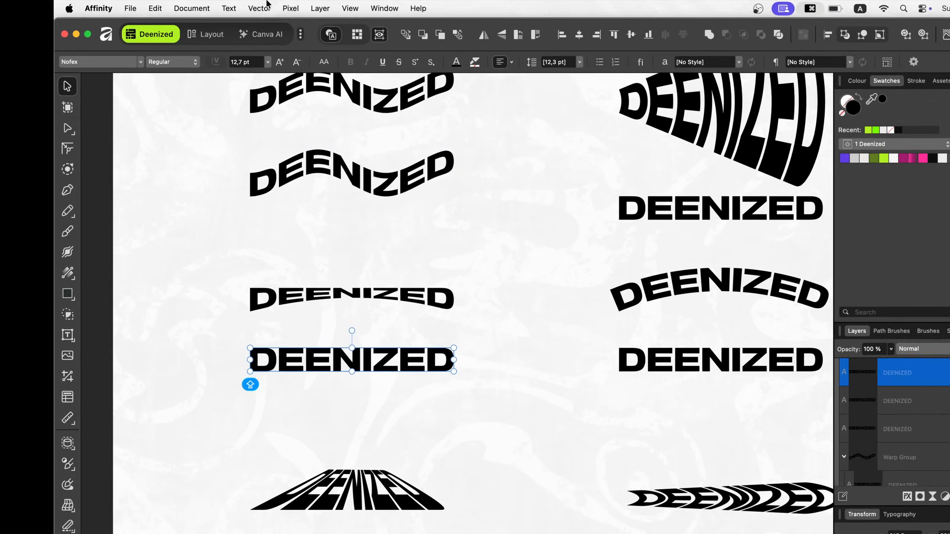
{"action": "left_click", "coordinate": [231, 7]}
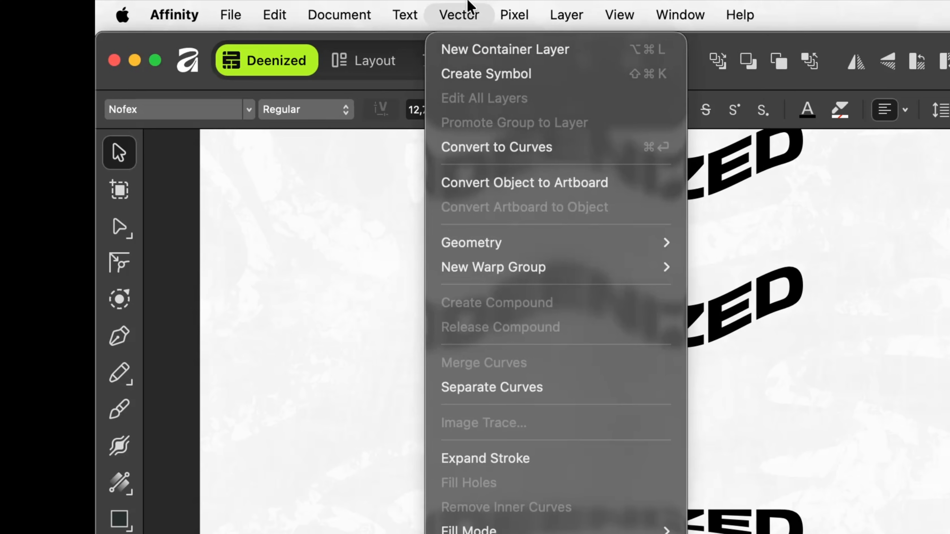
{"action": "mouse_move", "coordinate": [640, 275]}
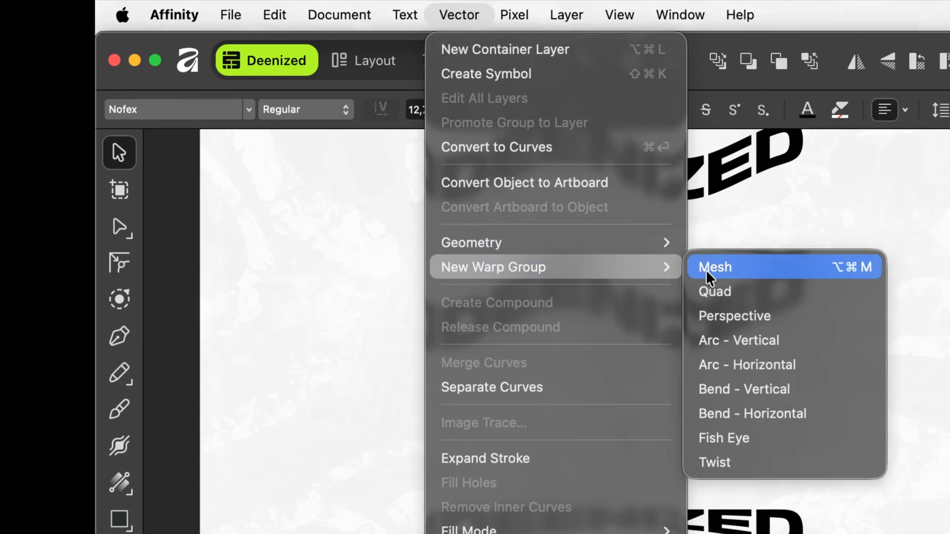
{"action": "left_click", "coordinate": [753, 296]}
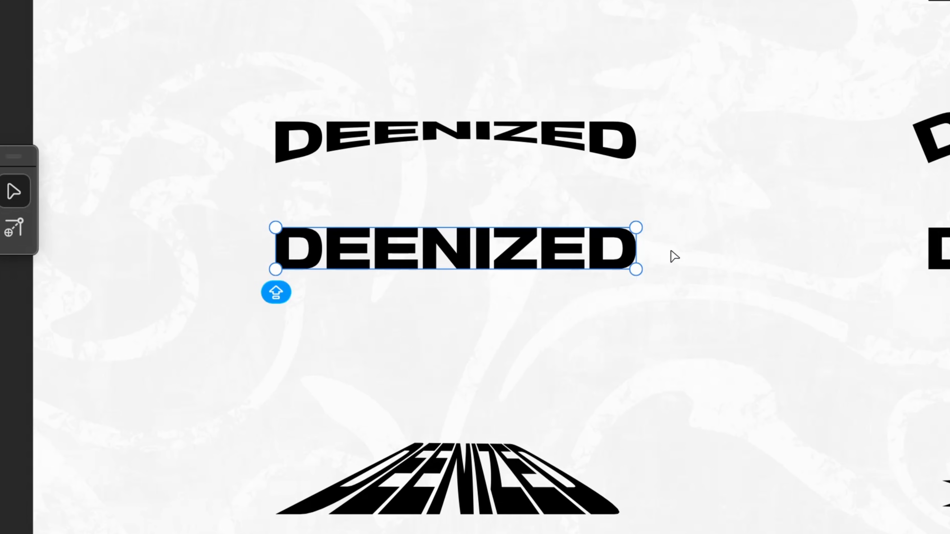
- Try adding centre nodes to the first column's middle-row warp group and raising them into an arch, and undo the changes
{"action": "scroll", "coordinate": [340, 183], "scroll_direction": "up", "scroll_amount": 5}
{"action": "scroll", "coordinate": [339, 183], "scroll_direction": "down", "scroll_amount": 2}
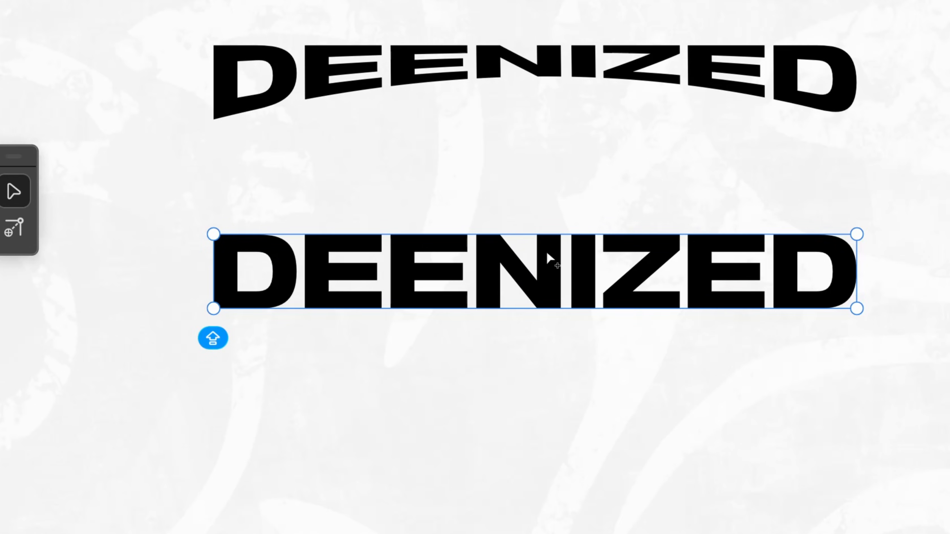
{"action": "left_click", "coordinate": [534, 309]}
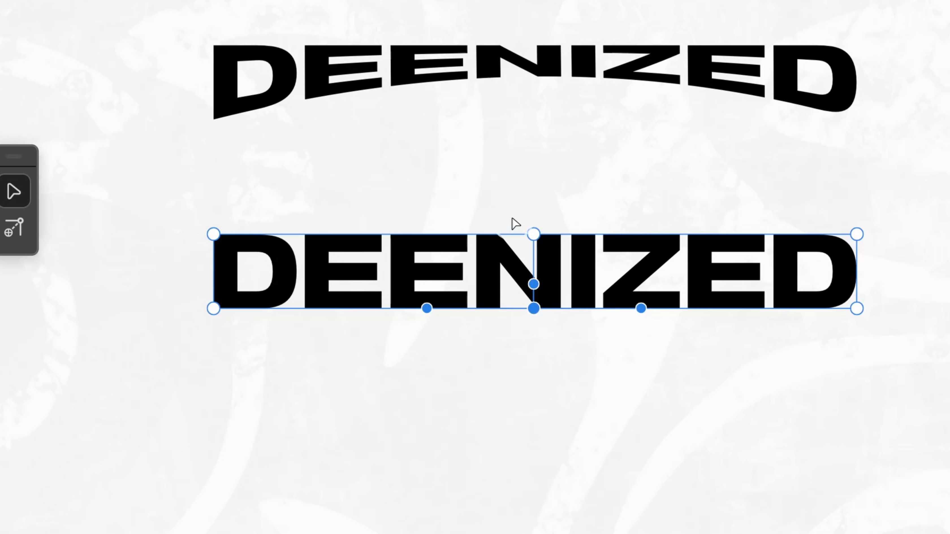
{"action": "left_click_drag", "start_coordinate": [513, 223], "coordinate": [561, 333]}
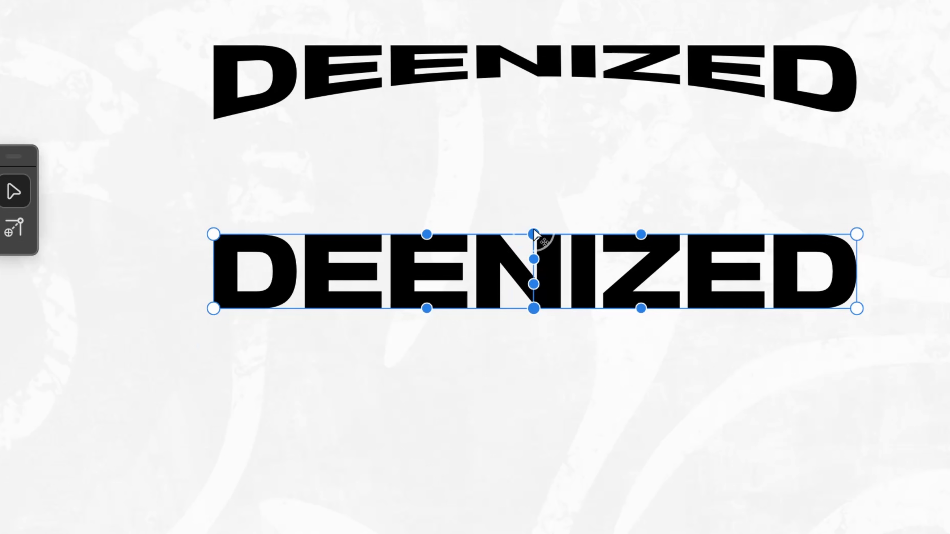
{"action": "left_click_drag", "start_coordinate": [533, 235], "coordinate": [569, 166]}
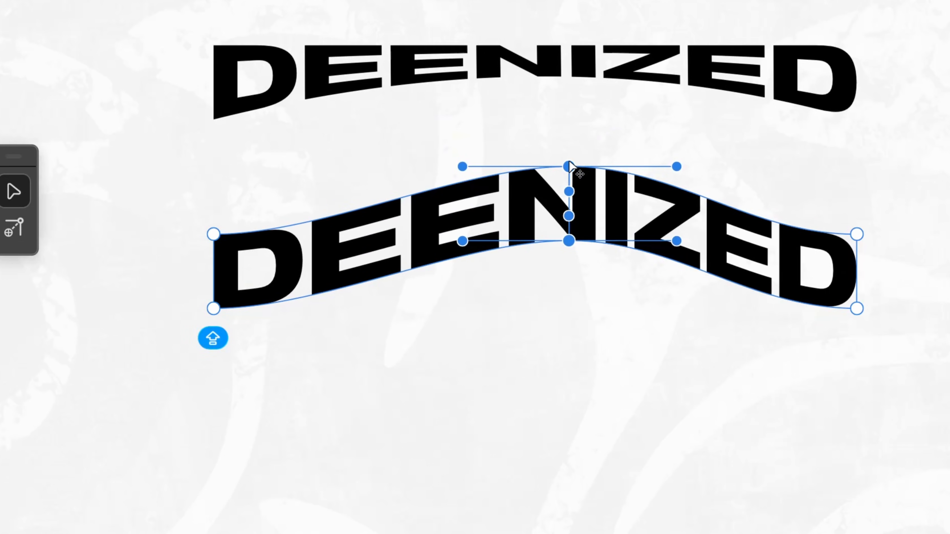
{"action": "key", "text": "super+z"}
{"action": "key", "text": "super+z"}
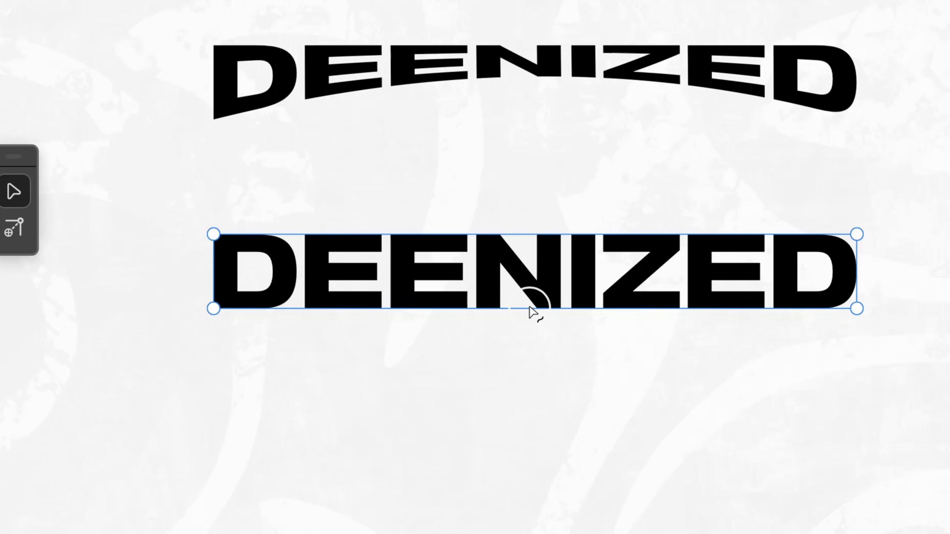
- Curve the middle-row warp group's lower edge upward at its centre, try curving the upper edge downward, and undo the upper-edge change
{"action": "left_click_drag", "start_coordinate": [529, 307], "coordinate": [530, 265]}
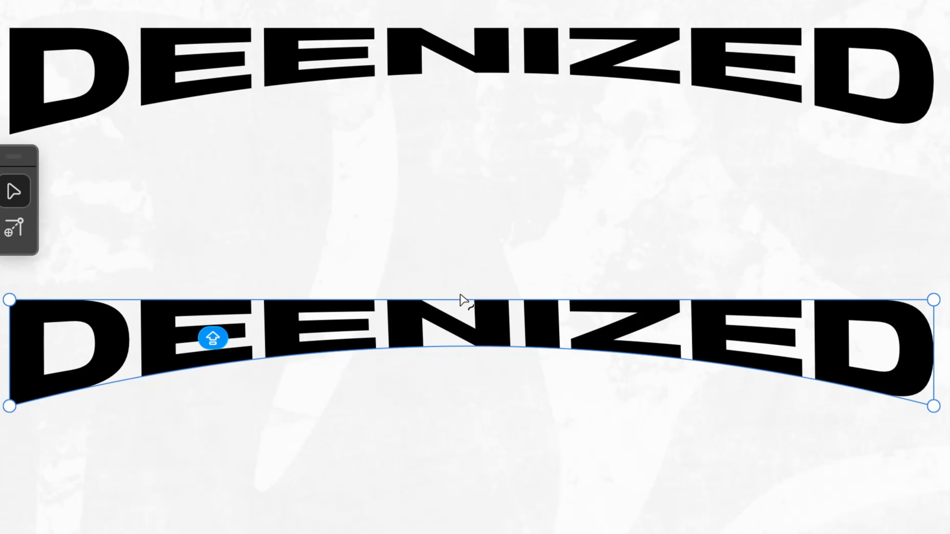
{"action": "left_click_drag", "start_coordinate": [460, 303], "coordinate": [464, 329]}
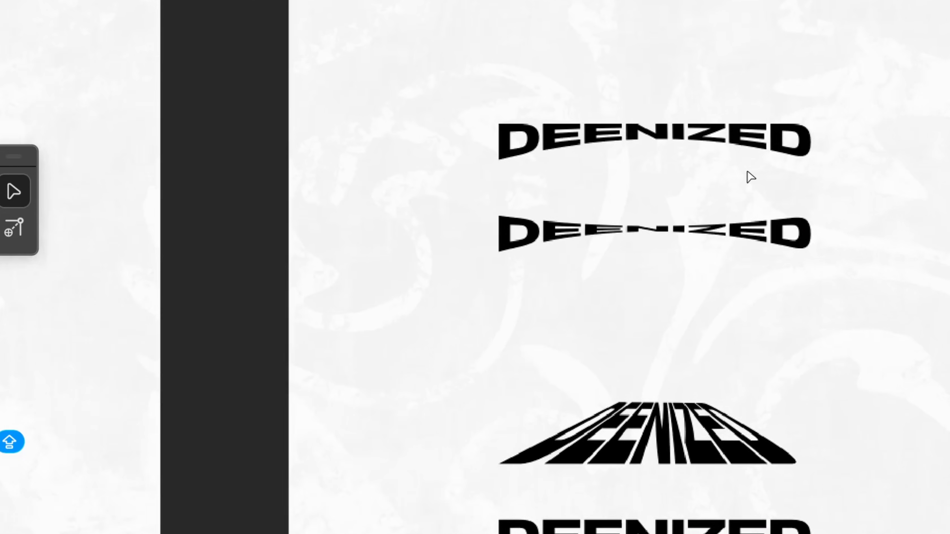
{"action": "key", "text": "super+z"}
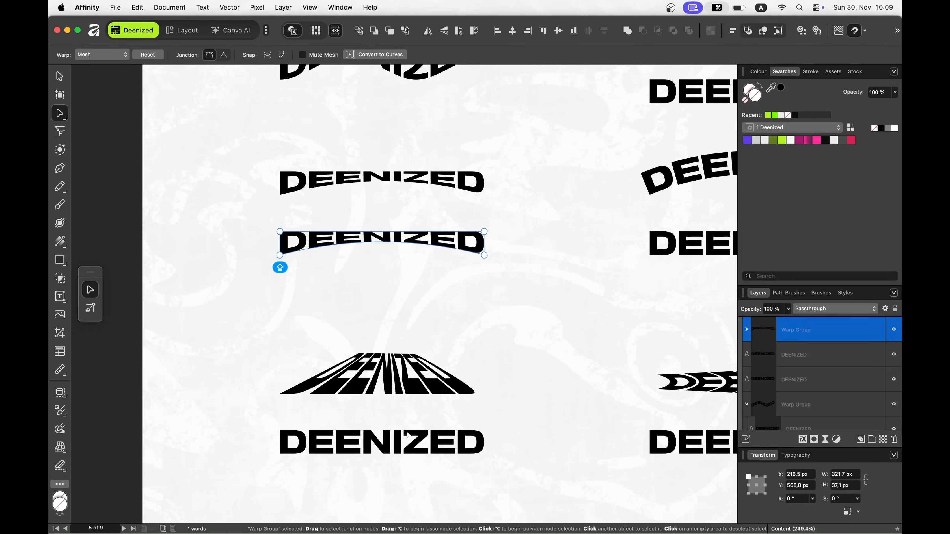
- Put the plain DEENIZED text below the trapezoid sample in the first column into a Perspective warp group
{"action": "scroll", "coordinate": [408, 435], "scroll_direction": "down", "scroll_amount": 2}
{"action": "left_click", "coordinate": [385, 424]}
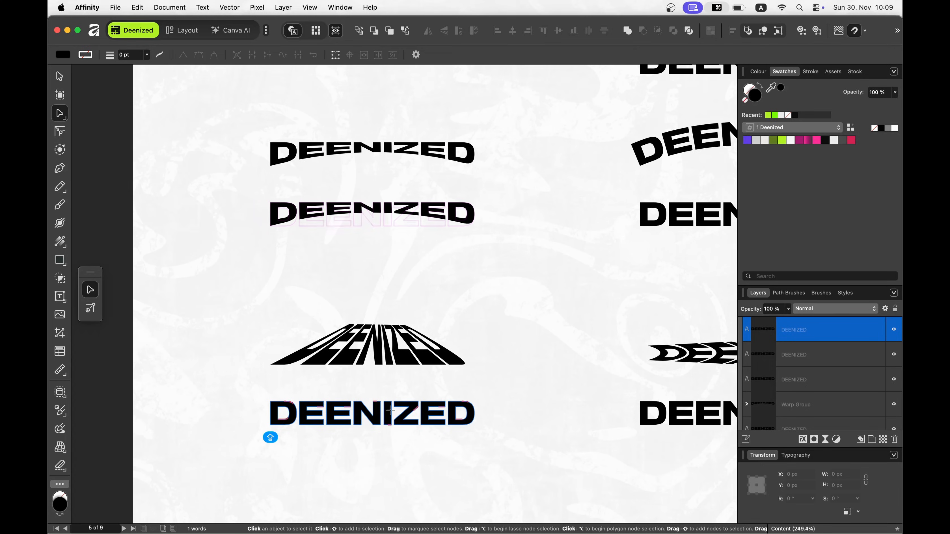
{"action": "key", "text": "v"}
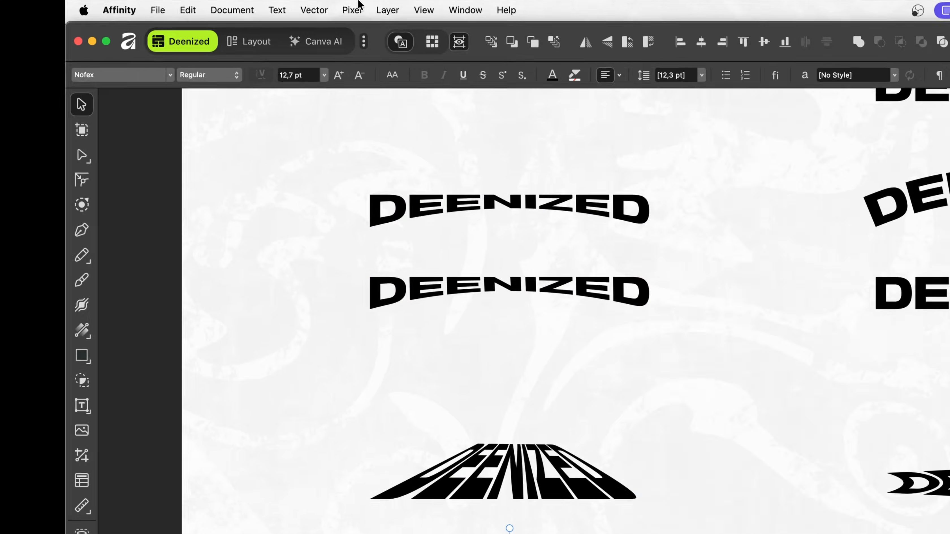
{"action": "left_click", "coordinate": [235, 5]}
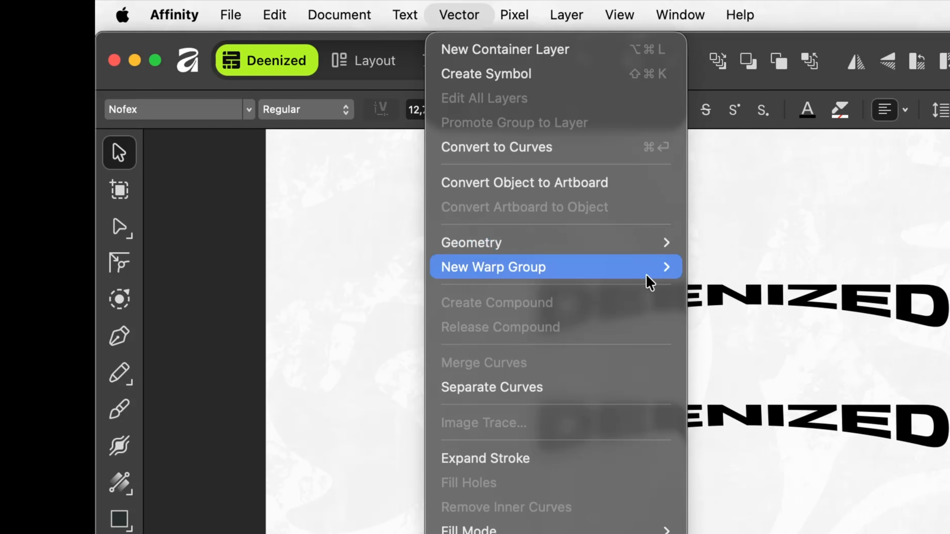
{"action": "mouse_move", "coordinate": [653, 270]}
{"action": "left_click", "coordinate": [742, 318]}
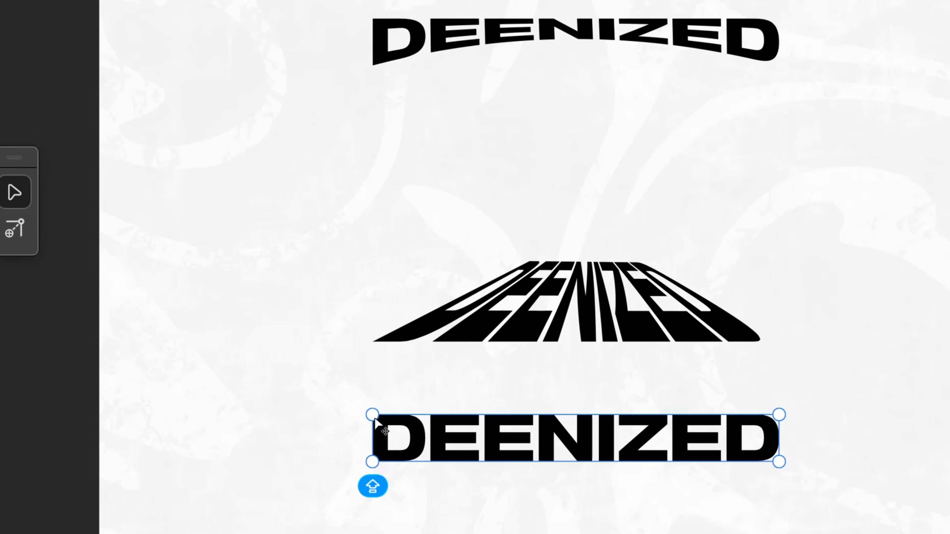
- Pull both upper corners of the perspective warp inward to form a trapezoid, try moving the lower-left corner outward, and undo that move
{"action": "left_click_drag", "start_coordinate": [283, 403], "coordinate": [313, 391]}
{"action": "left_click_drag", "start_coordinate": [428, 398], "coordinate": [522, 402]}
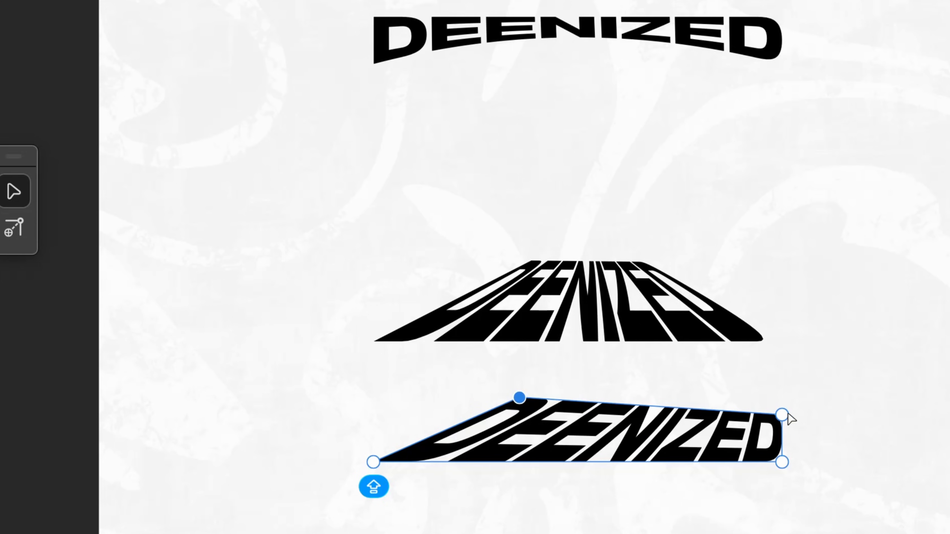
{"action": "left_click_drag", "start_coordinate": [782, 414], "coordinate": [635, 399]}
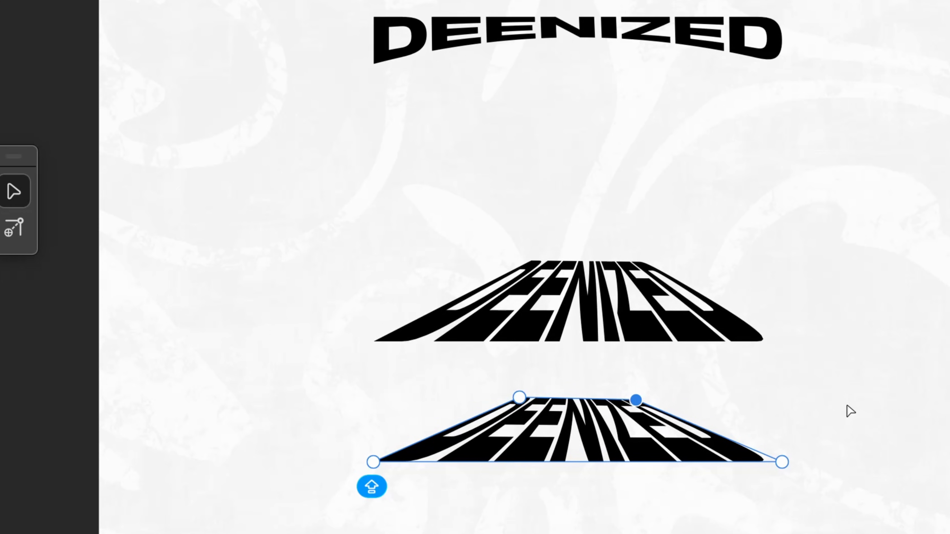
{"action": "left_click_drag", "start_coordinate": [373, 464], "coordinate": [294, 521]}
{"action": "key", "text": "super+z"}
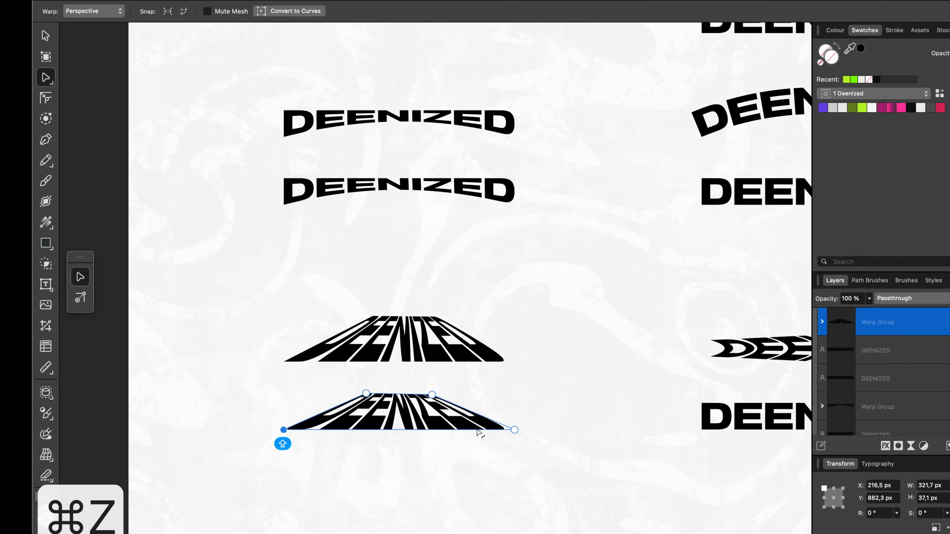
- Delete the cone-shaped DEENIZED sample in the second column's first row
{"action": "scroll", "coordinate": [719, 469], "scroll_direction": "right", "scroll_amount": 8}
{"action": "scroll", "coordinate": [719, 469], "scroll_direction": "up", "scroll_amount": 5}
{"action": "scroll", "coordinate": [443, 427], "scroll_direction": "up", "scroll_amount": 4}
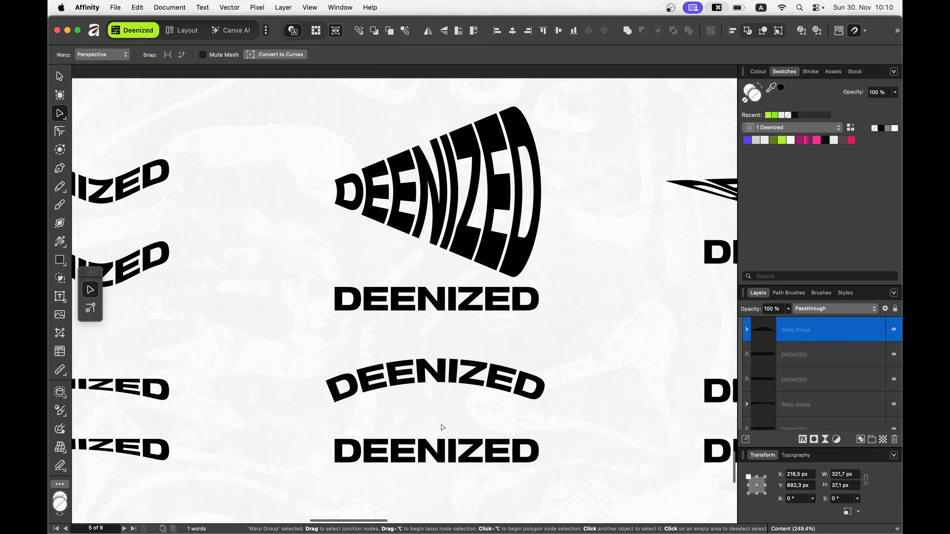
{"action": "scroll", "coordinate": [442, 427], "scroll_direction": "right", "scroll_amount": 5}
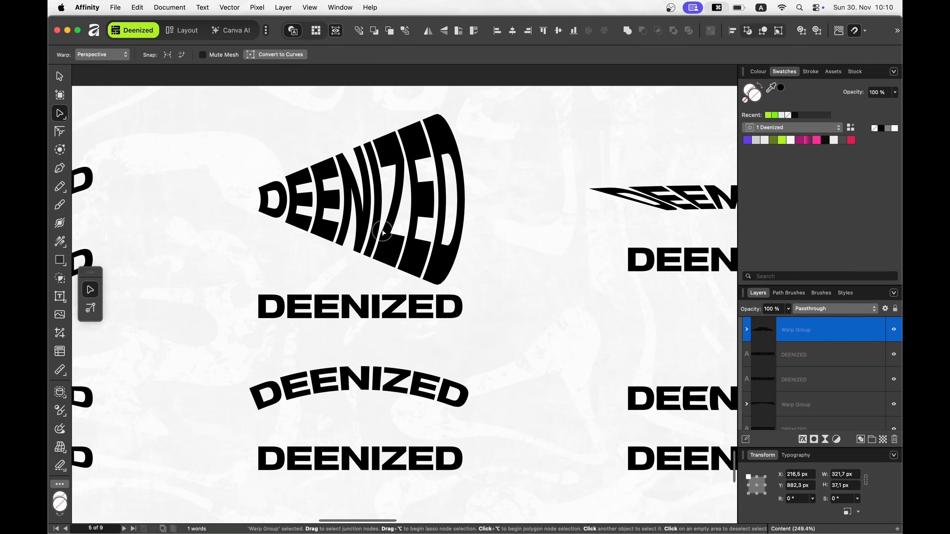
{"action": "left_click", "coordinate": [381, 230]}
{"action": "left_click", "coordinate": [60, 77]}
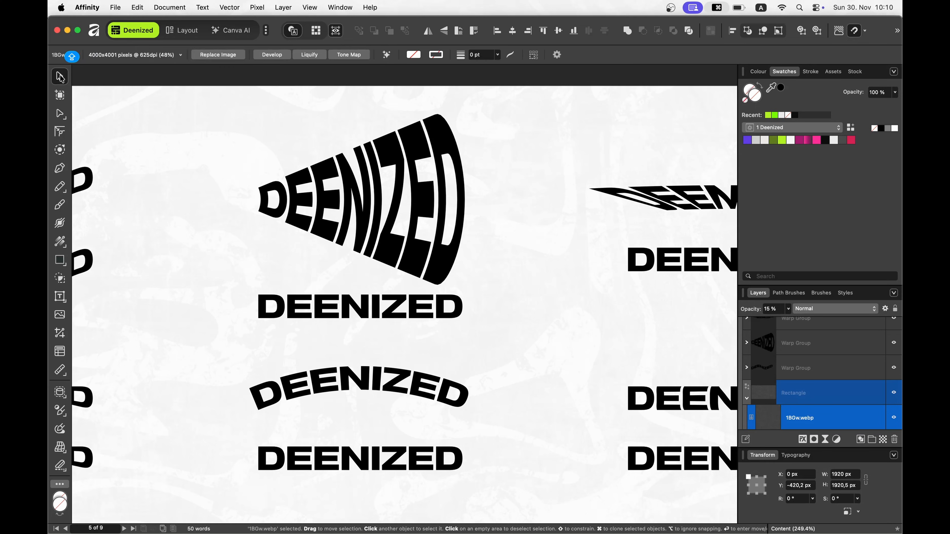
{"action": "key", "text": "BackSpace"}
{"action": "key", "text": "super+z"}
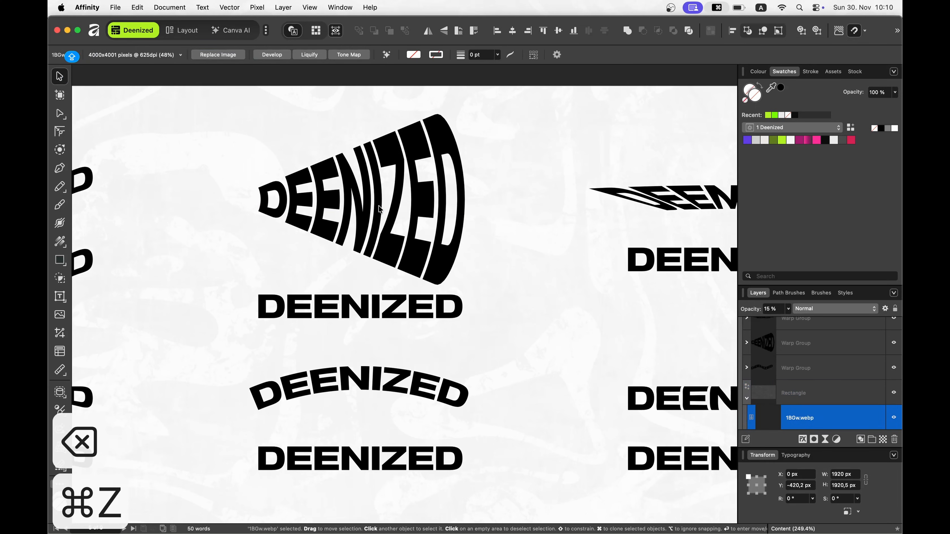
{"action": "left_click", "coordinate": [380, 209]}
{"action": "key", "text": "BackSpace"}
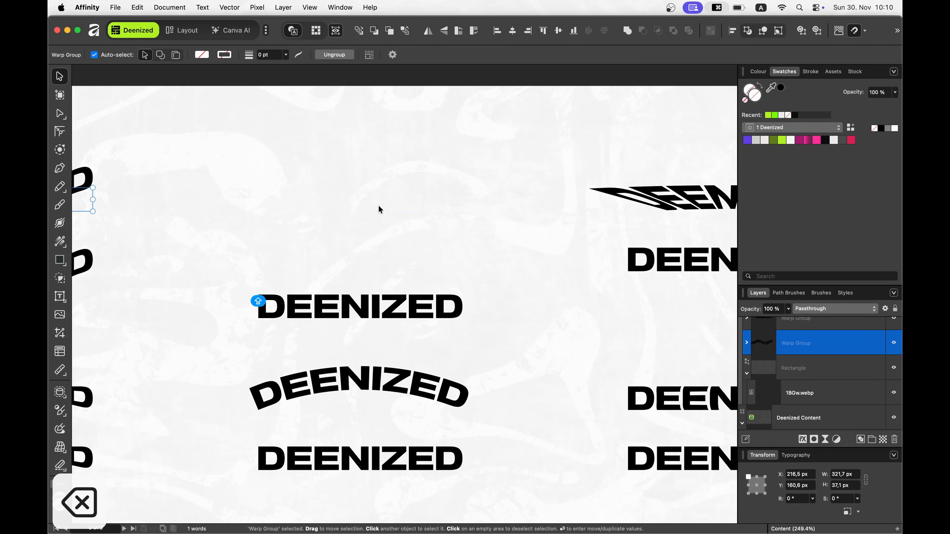
- Move the plain DEENIZED text up into the deleted cone sample's place and put it into an Arc - Vertical warp group
{"action": "left_click", "coordinate": [365, 303]}
{"action": "left_click_drag", "start_coordinate": [365, 303], "coordinate": [366, 208]}
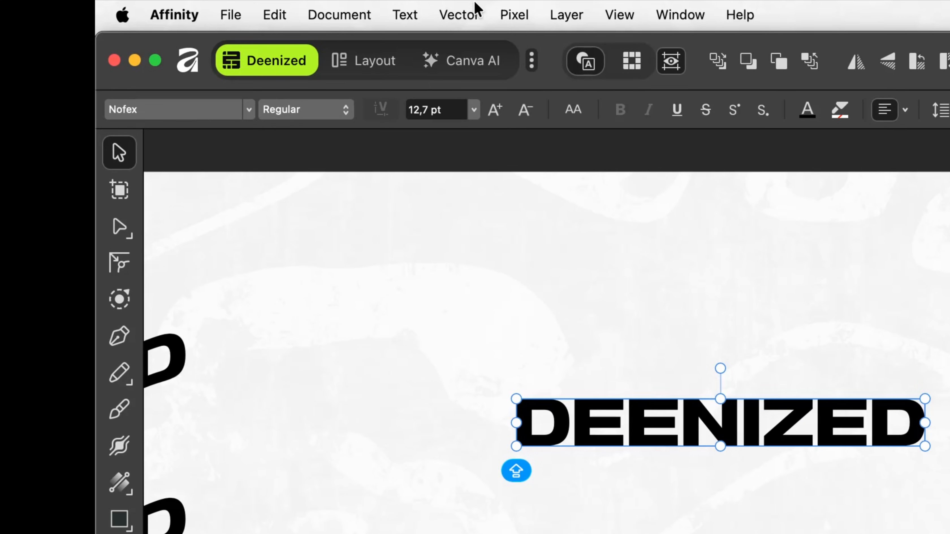
{"action": "left_click", "coordinate": [229, 7]}
{"action": "mouse_move", "coordinate": [644, 273]}
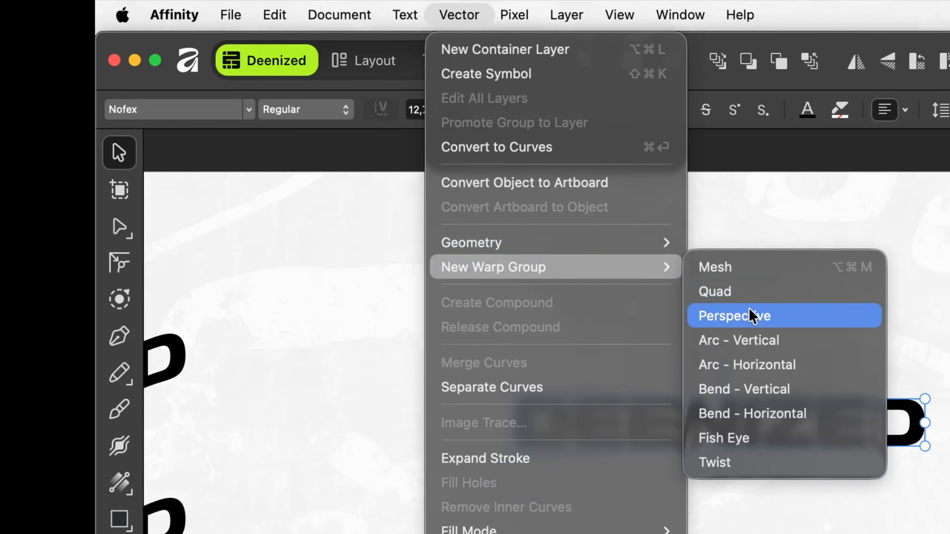
{"action": "left_click", "coordinate": [766, 340]}
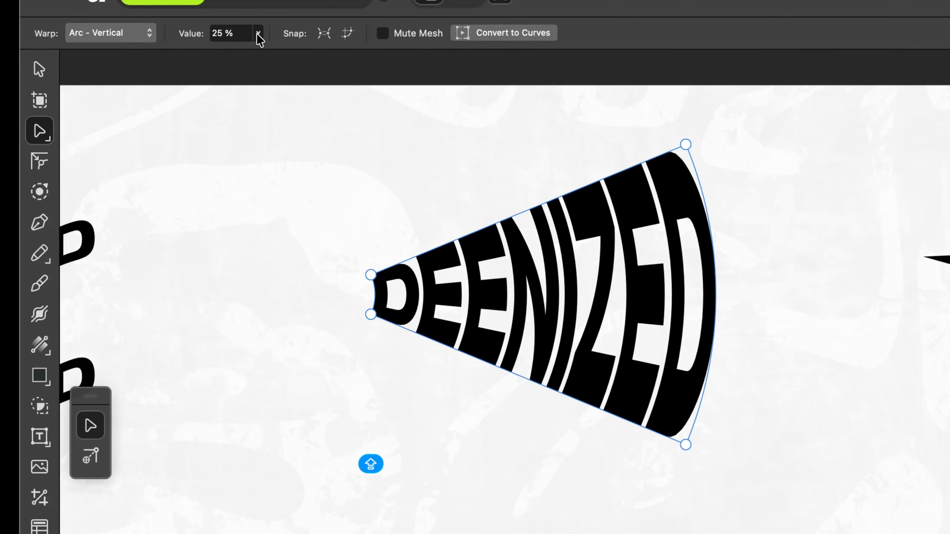
- Try the Arc - Vertical warp at values up to 100 %, and set its value to 24 %
{"action": "left_click", "coordinate": [190, 54]}
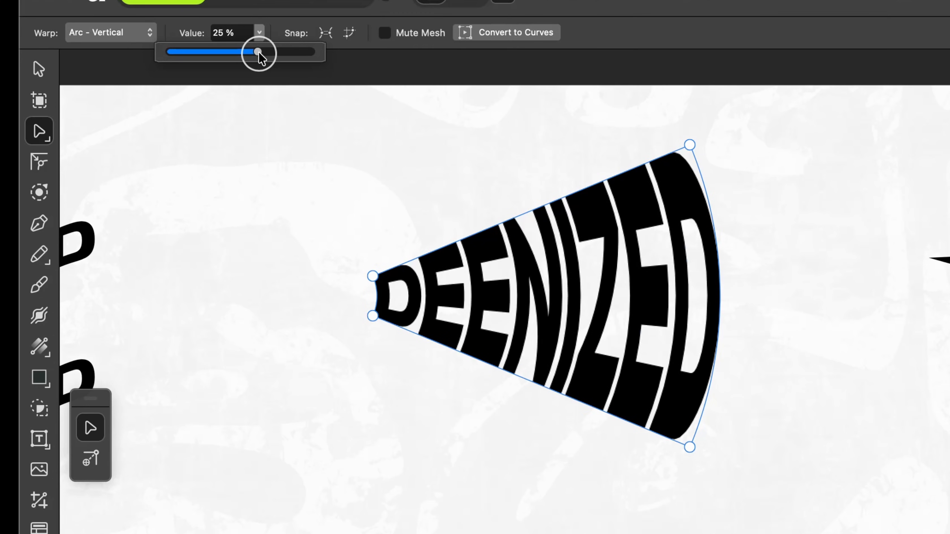
{"action": "left_click_drag", "start_coordinate": [259, 52], "coordinate": [313, 53]}
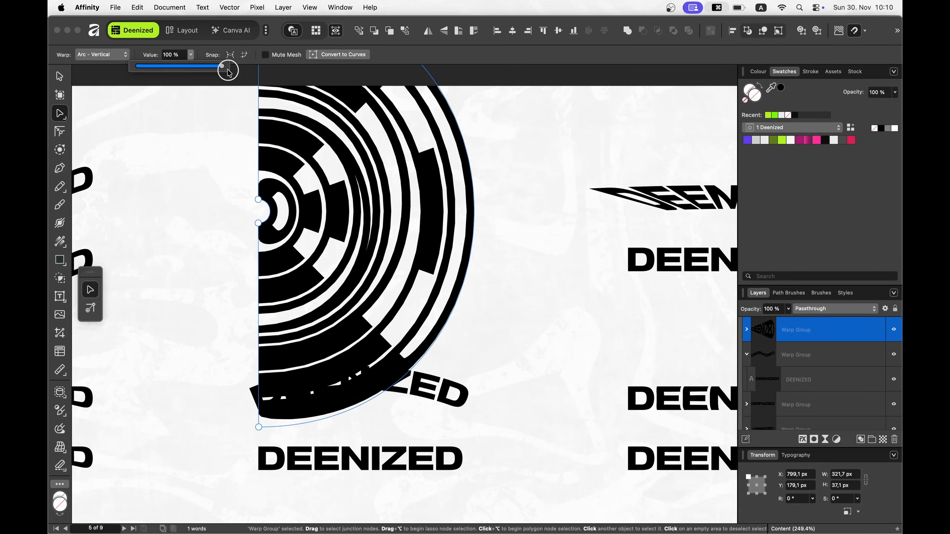
{"action": "left_click_drag", "start_coordinate": [229, 72], "coordinate": [191, 78]}
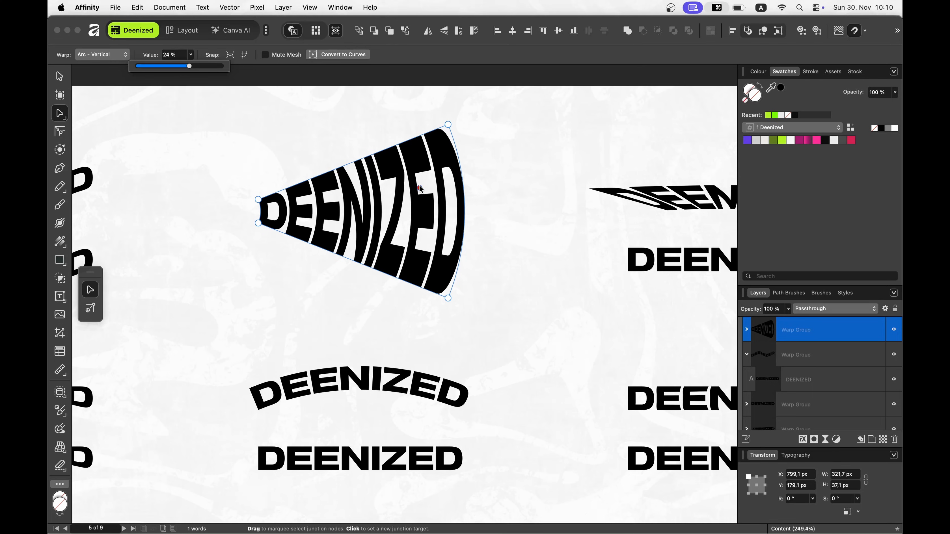
- Try replacing the text inside the Arc - Vertical warp group with HALLOOOO, and undo the text change
{"action": "left_click", "coordinate": [748, 330]}
{"action": "left_click", "coordinate": [788, 356]}
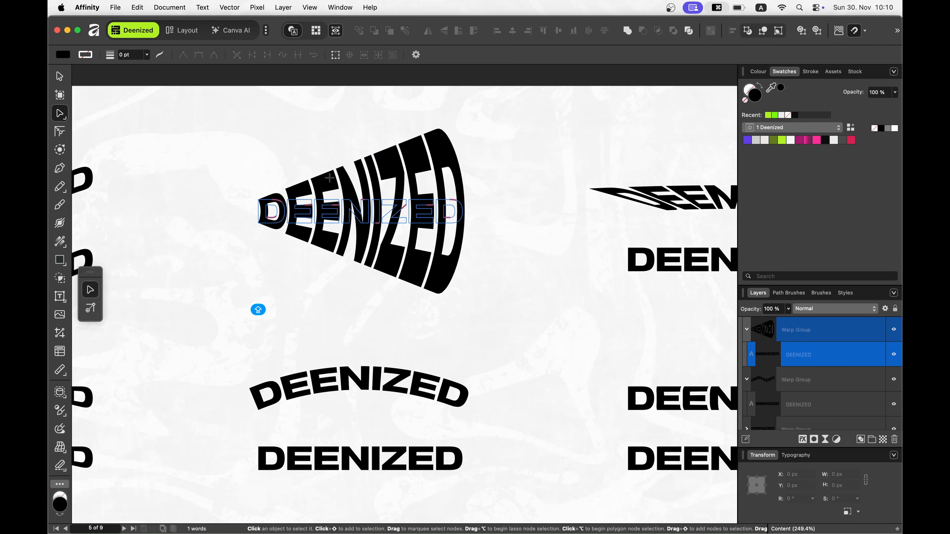
{"action": "key", "text": "t"}
{"action": "triple_click", "coordinate": [317, 209]}
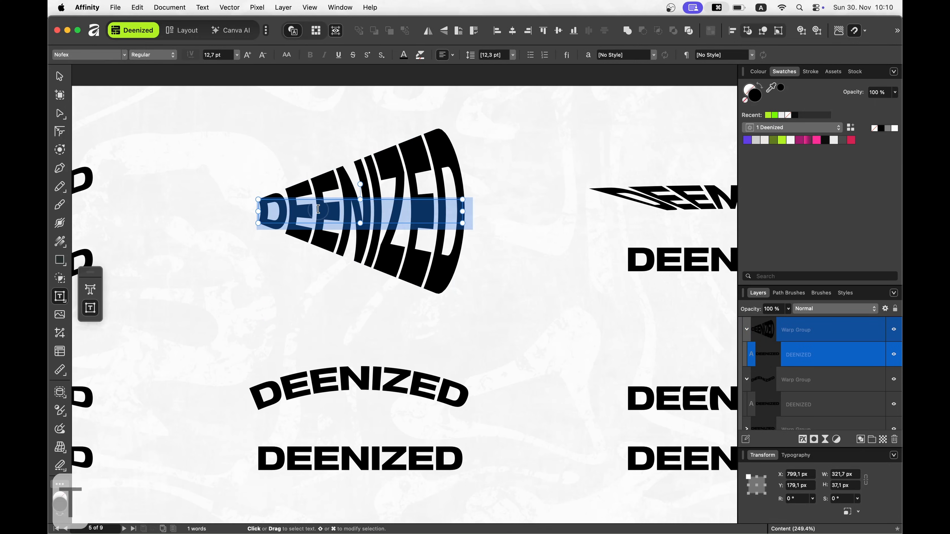
{"action": "type", "text": "HALLO"}
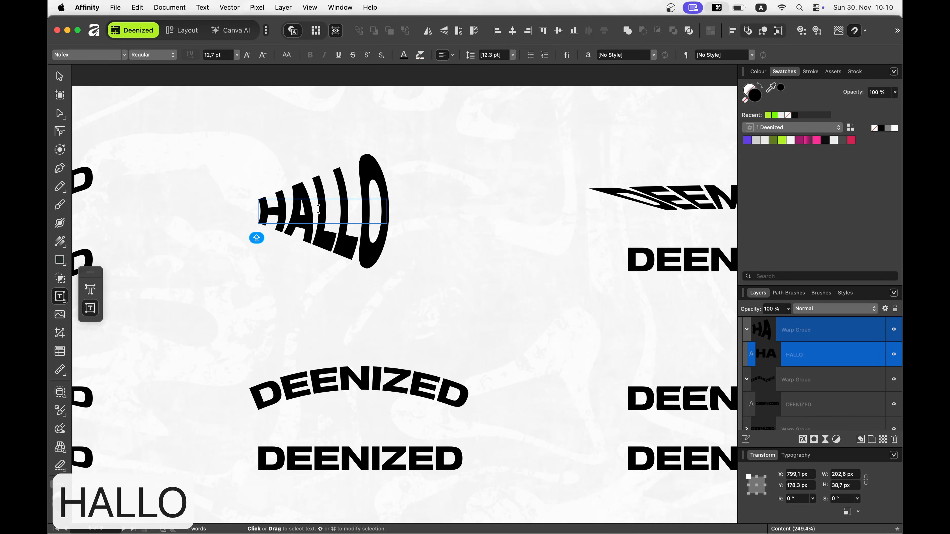
{"action": "type", "text": "OOO"}
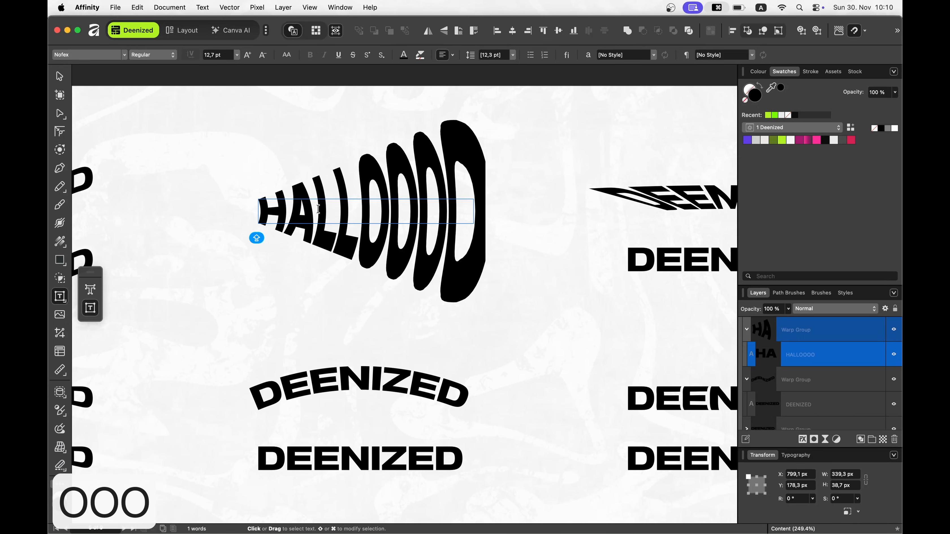
{"action": "key", "text": "super+z"}
{"action": "key", "text": "super+z"}
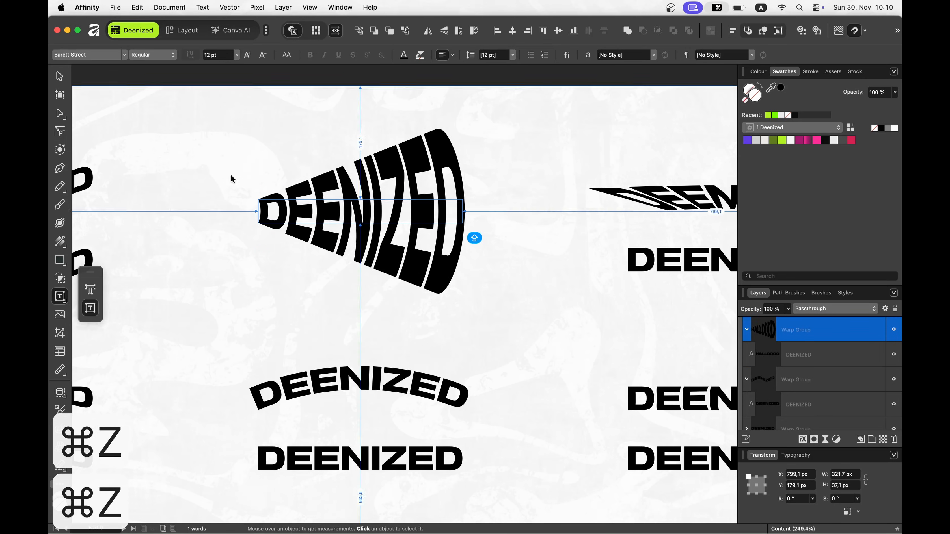
- Convert the Arc - Vertical warp group to curves and merge its letter shapes into one object with a Boolean Add
{"action": "left_click", "coordinate": [61, 76]}
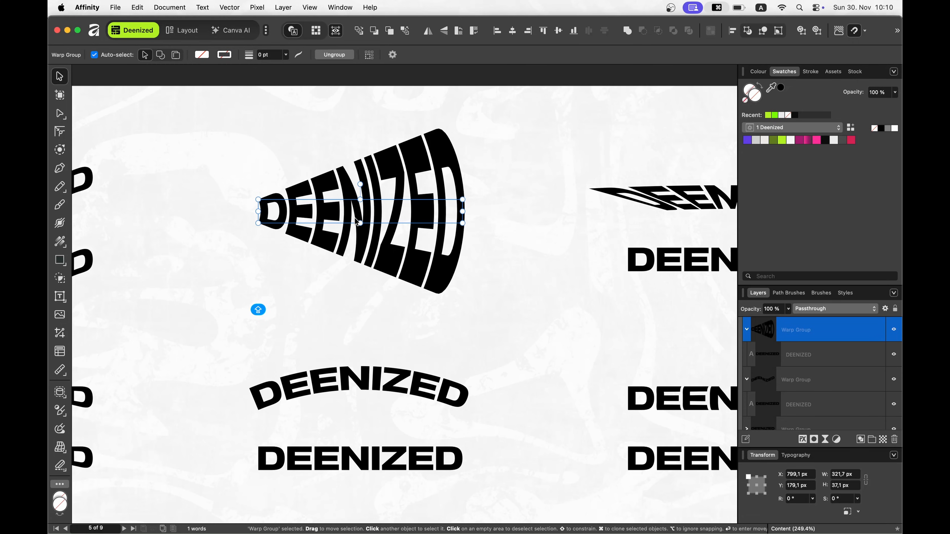
{"action": "key", "text": "super+Return"}
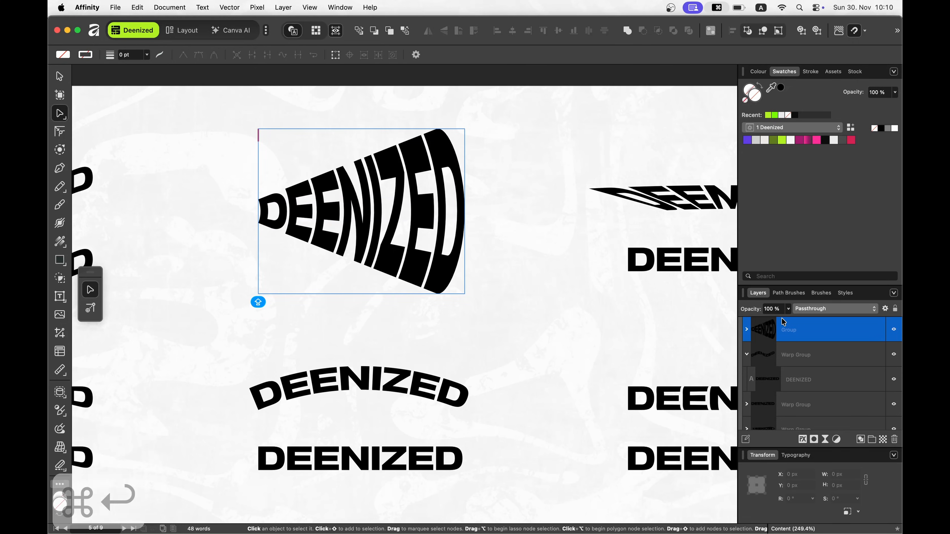
{"action": "left_click", "coordinate": [746, 329]}
{"action": "left_click", "coordinate": [792, 359]}
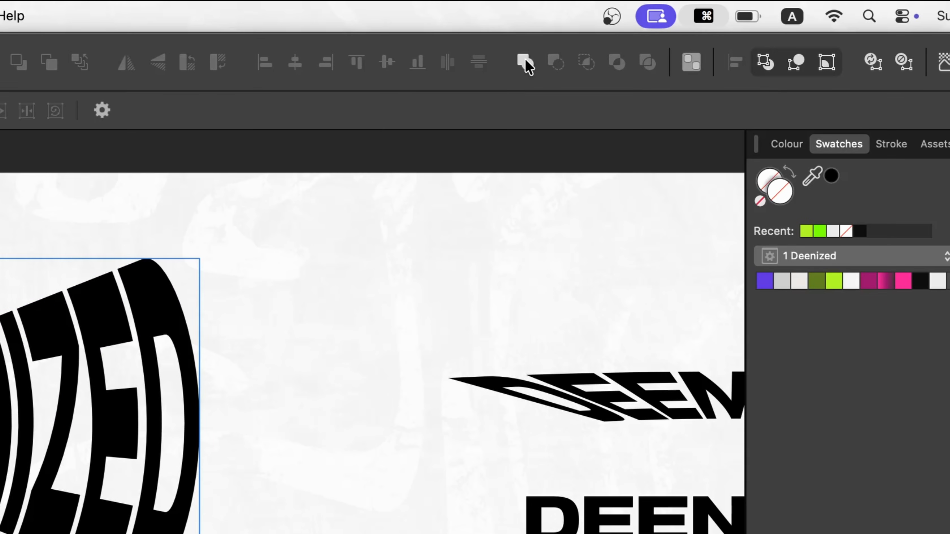
{"action": "left_click", "coordinate": [526, 62]}
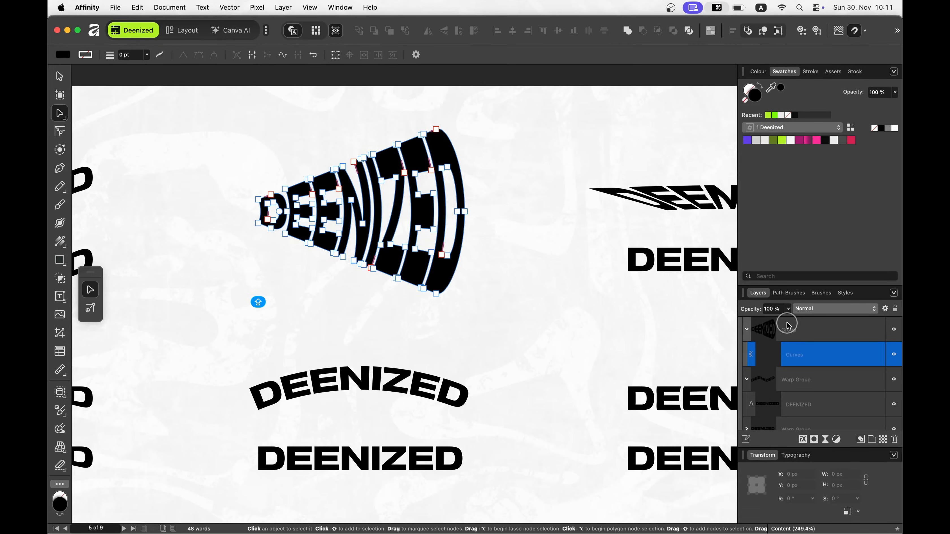
- Merge the converted cone-shaped DEENIZED letters into one object with a Boolean Add and fill it with the purple swatch
{"action": "left_click", "coordinate": [628, 29]}
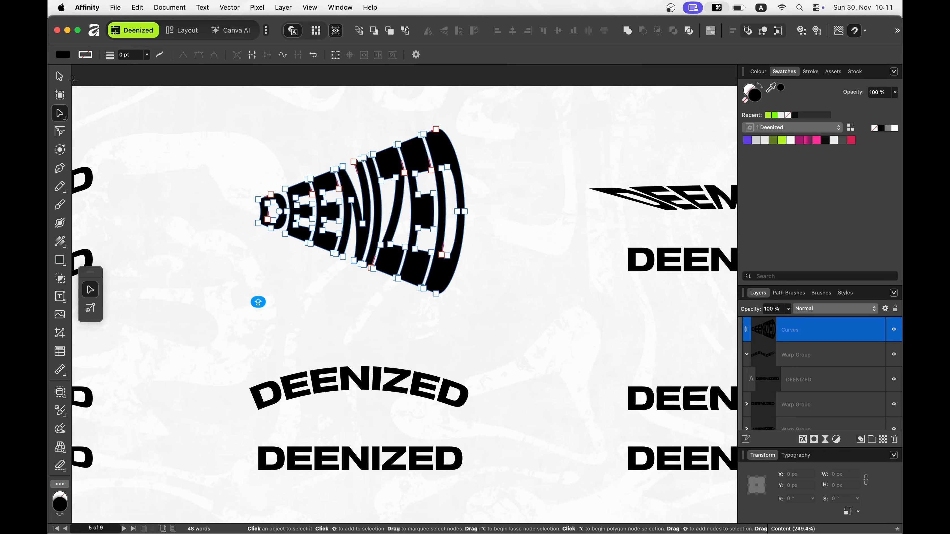
{"action": "key", "text": "v"}
{"action": "left_click_drag", "start_coordinate": [396, 228], "coordinate": [392, 222]}
{"action": "left_click", "coordinate": [747, 140]}
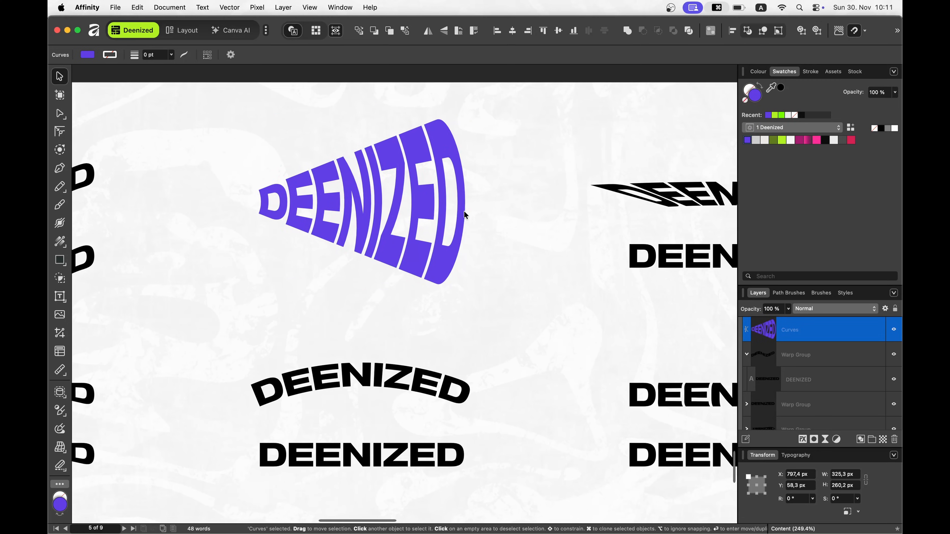
- Put the plain DEENIZED text below the arched sample into an Arc - Horizontal warp group and set its value to 26 %
{"action": "scroll", "coordinate": [465, 215], "scroll_direction": "down", "scroll_amount": 5}
{"action": "scroll", "coordinate": [463, 211], "scroll_direction": "down", "scroll_amount": 3}
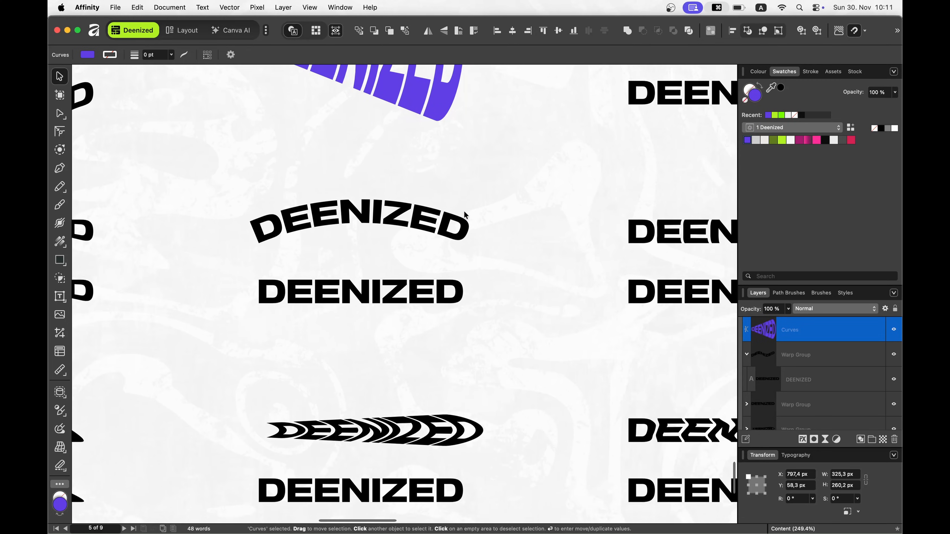
{"action": "left_click", "coordinate": [364, 278]}
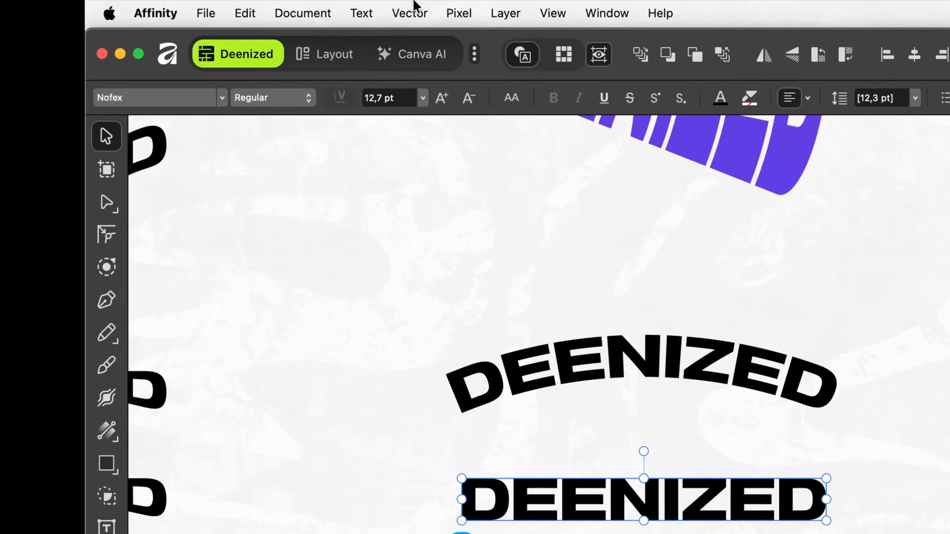
{"action": "left_click", "coordinate": [230, 6]}
{"action": "mouse_move", "coordinate": [629, 270]}
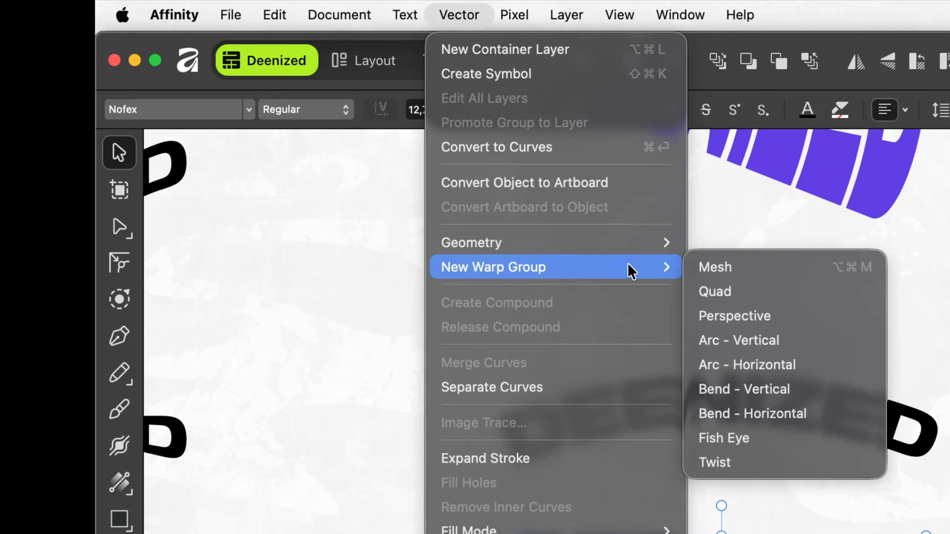
{"action": "left_click", "coordinate": [780, 366]}
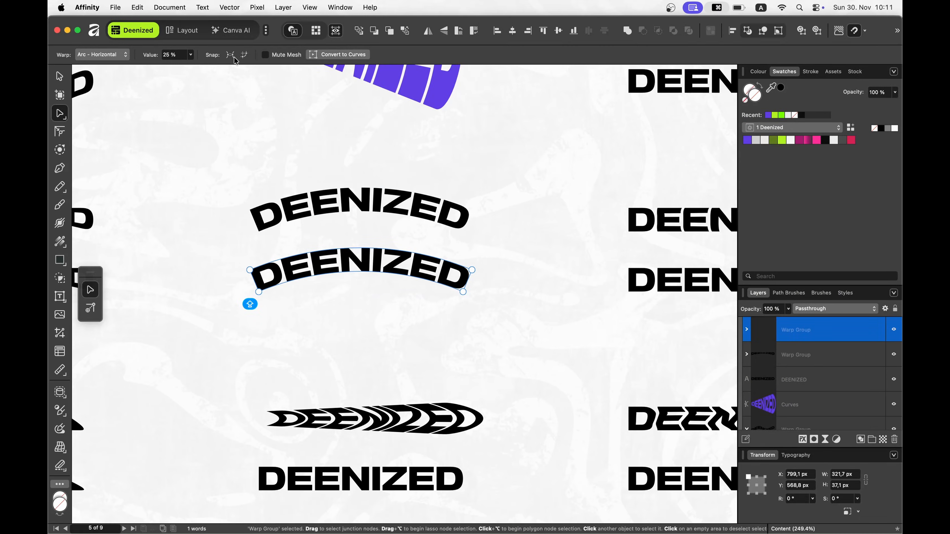
{"action": "left_click_drag", "start_coordinate": [197, 68], "coordinate": [199, 103]}
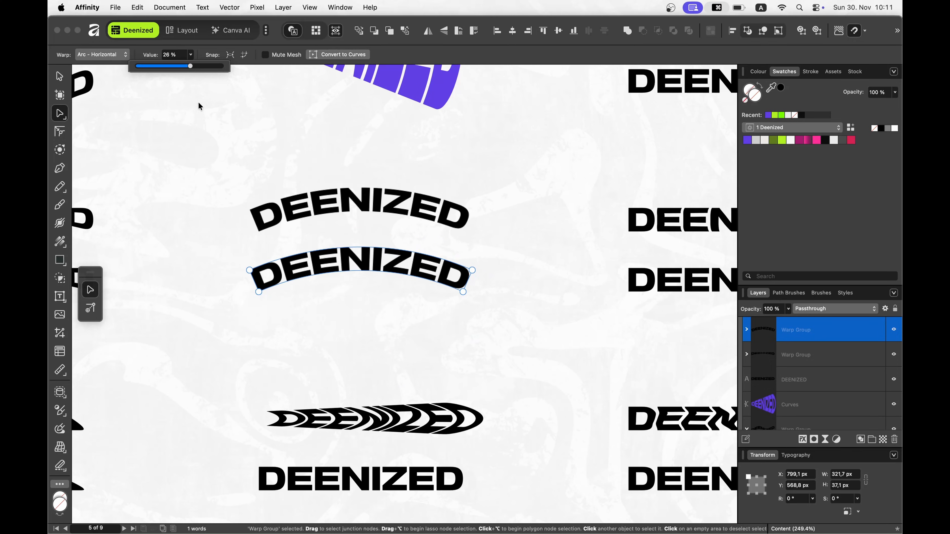
- Put the plain DEENIZED text below the pointed, fish-like sample into a Bend - Vertical warp group
{"action": "scroll", "coordinate": [368, 251], "scroll_direction": "down", "scroll_amount": 5}
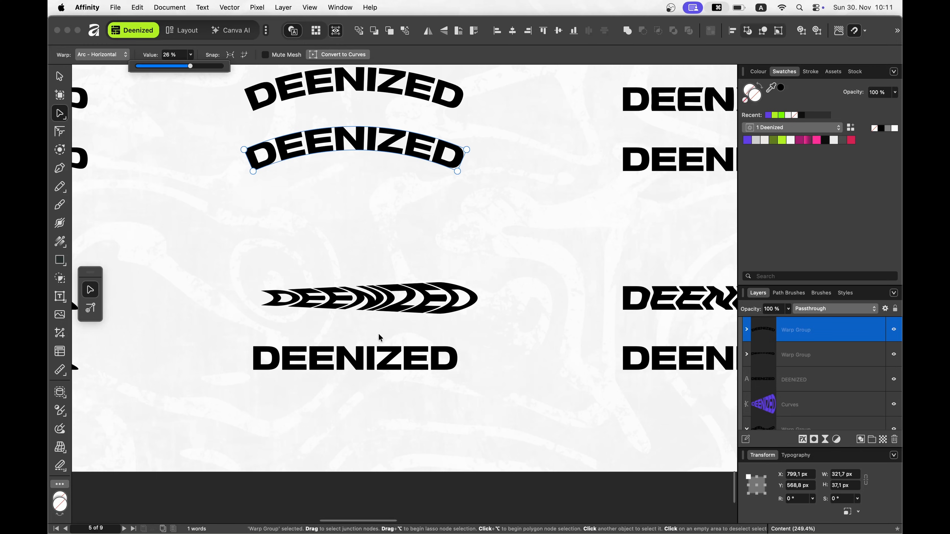
{"action": "left_click", "coordinate": [366, 362]}
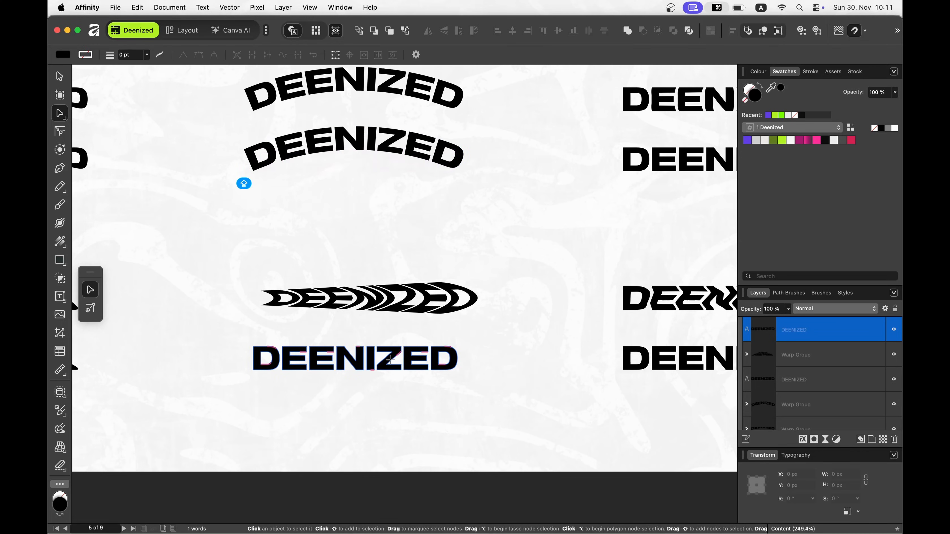
{"action": "key", "text": "v"}
{"action": "double_click", "coordinate": [391, 360]}
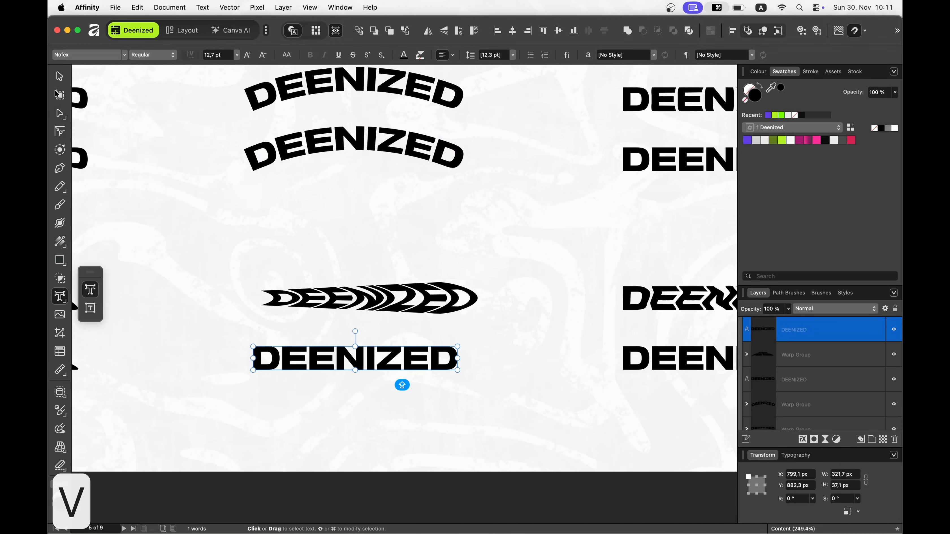
{"action": "left_click", "coordinate": [59, 76]}
{"action": "left_click", "coordinate": [228, 5]}
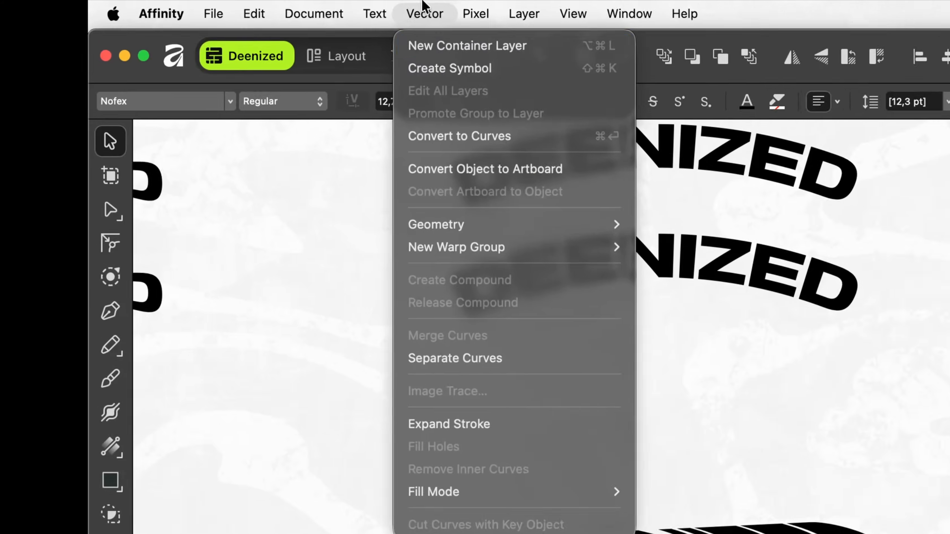
{"action": "mouse_move", "coordinate": [546, 254]}
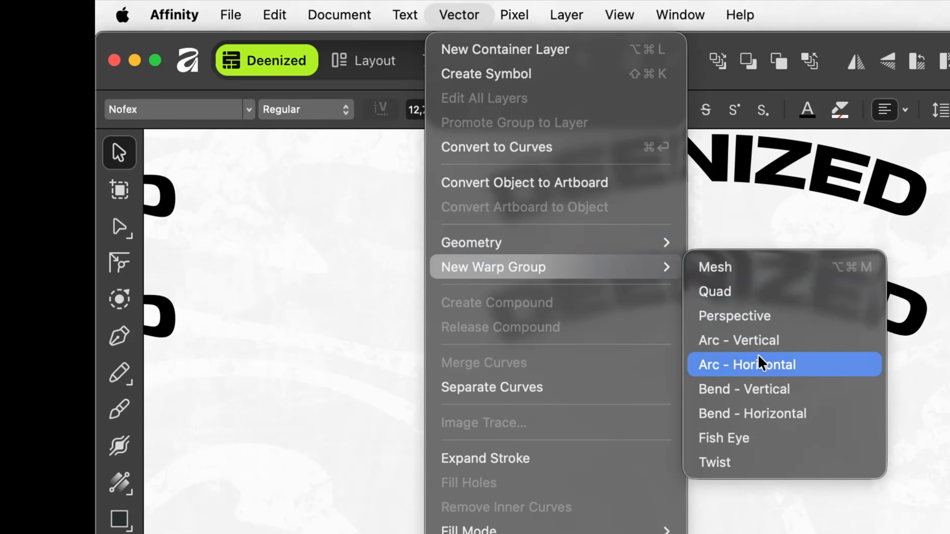
{"action": "left_click", "coordinate": [785, 388]}
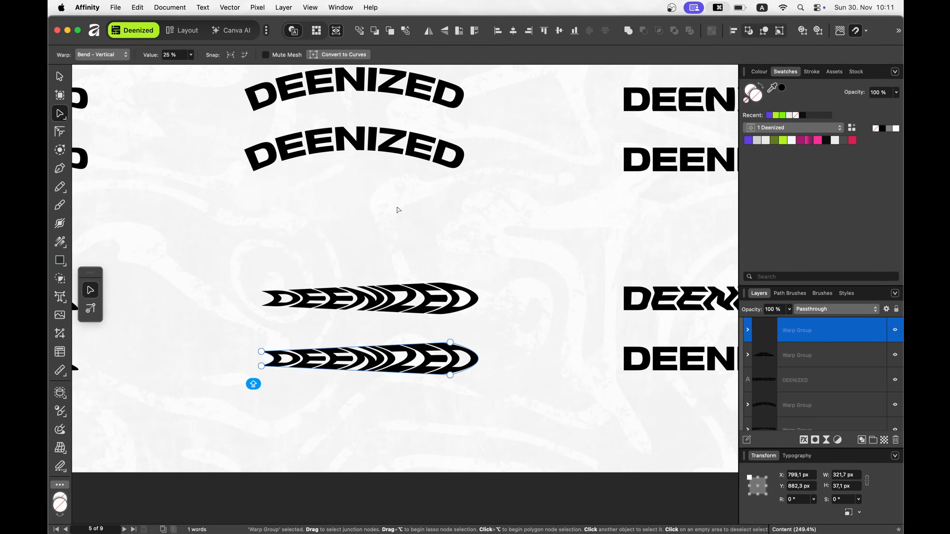
- Set the Bend - Vertical warp's value to 9 %
{"action": "scroll", "coordinate": [326, 360], "scroll_direction": "up", "scroll_amount": 5}
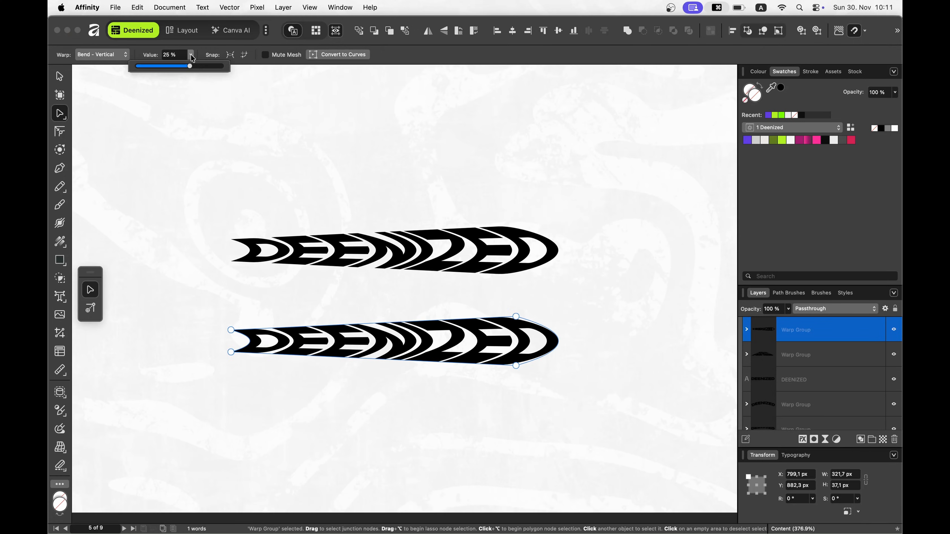
{"action": "mouse_move", "coordinate": [194, 70]}
{"action": "left_mouse_down"}
{"action": "mouse_move", "coordinate": [138, 71]}
{"action": "mouse_move", "coordinate": [209, 72]}
{"action": "mouse_move", "coordinate": [187, 71]}
{"action": "left_mouse_up"}
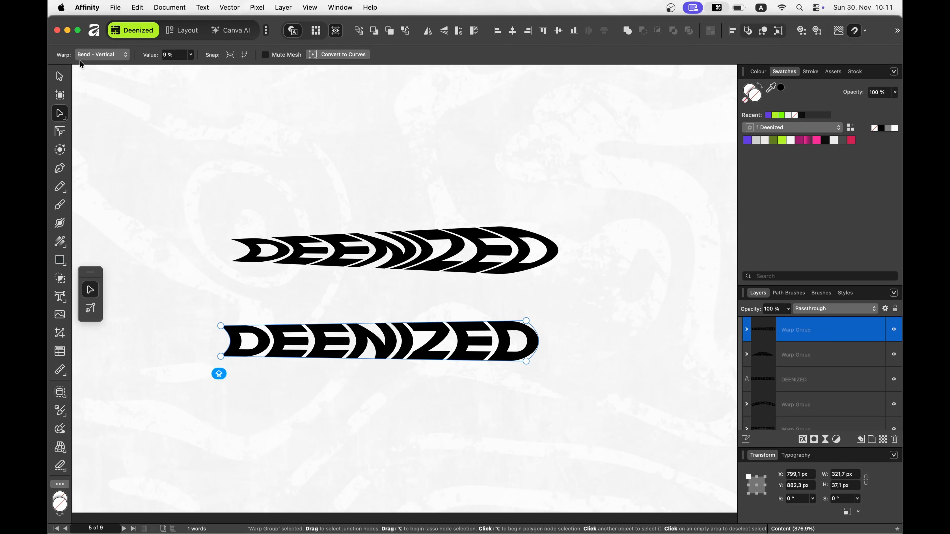
{"action": "left_click", "coordinate": [59, 75]}
- Put the plain DEENIZED text below the wide, wing-shaped sample into a Bend - Horizontal warp group
{"action": "scroll", "coordinate": [435, 277], "scroll_direction": "down", "scroll_amount": 6}
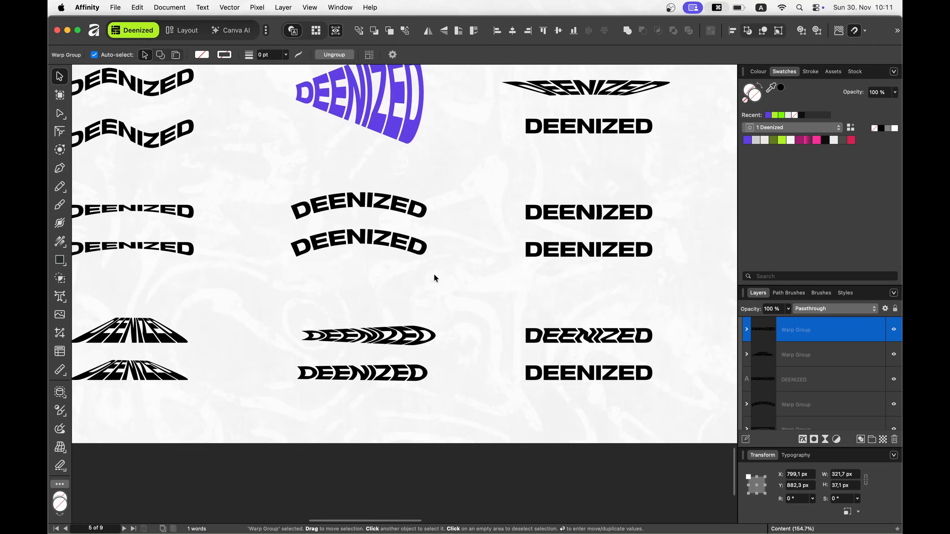
{"action": "scroll", "coordinate": [434, 276], "scroll_direction": "up", "scroll_amount": 1}
{"action": "scroll", "coordinate": [489, 254], "scroll_direction": "up", "scroll_amount": 5}
{"action": "left_click", "coordinate": [489, 254]}
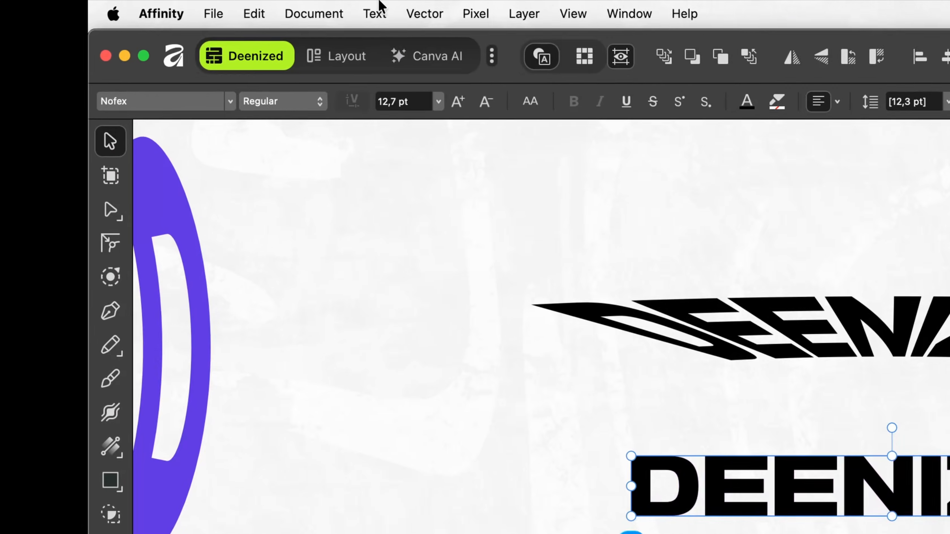
{"action": "left_click", "coordinate": [428, 5]}
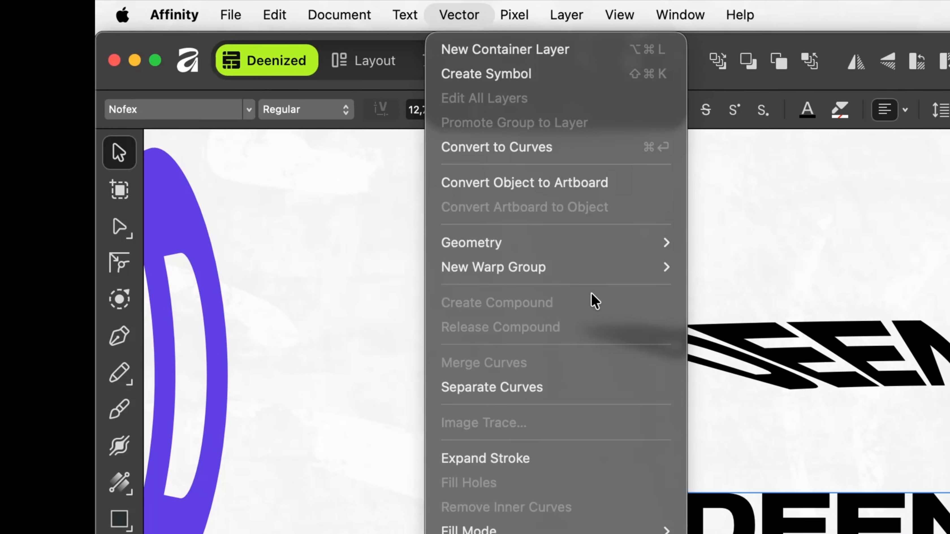
{"action": "mouse_move", "coordinate": [658, 268]}
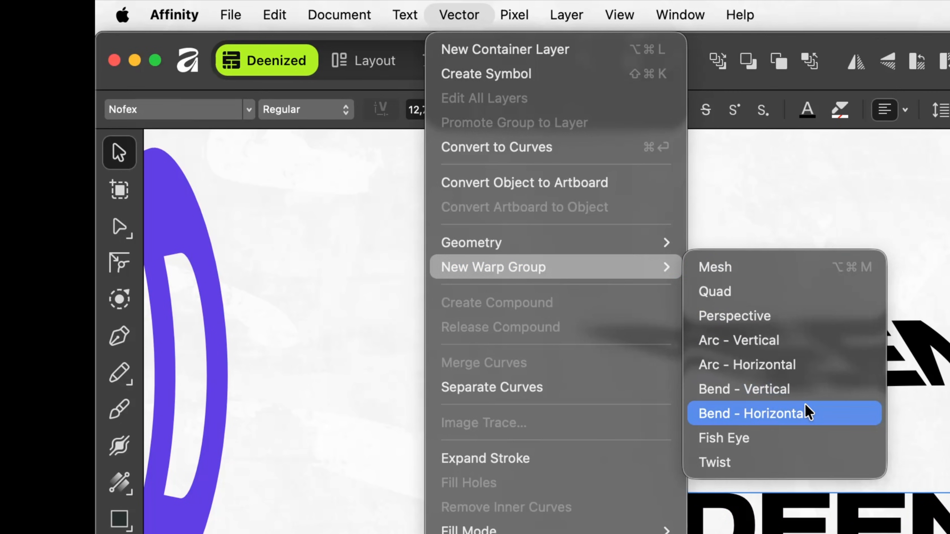
{"action": "left_click", "coordinate": [800, 411]}
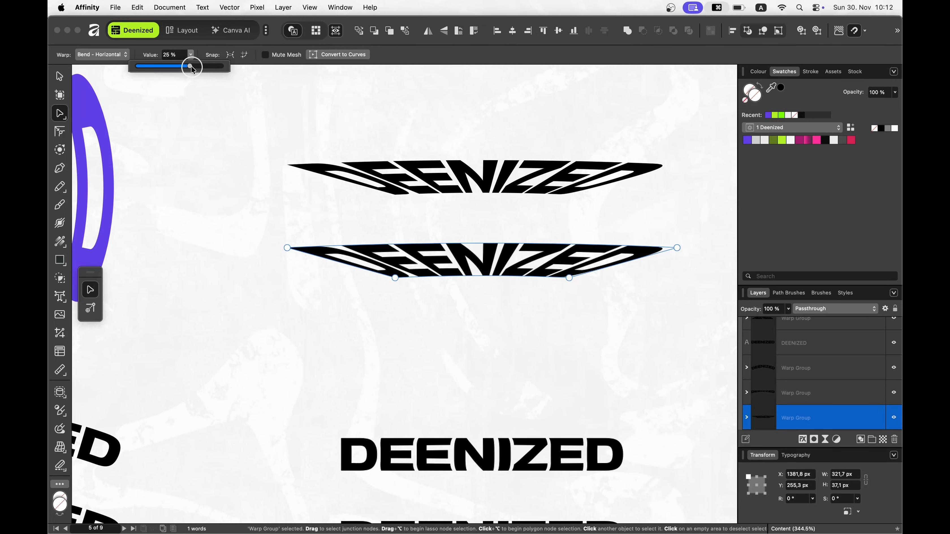
- Try the Bend - Horizontal warp at -11 %, and set its value to 28 %
{"action": "mouse_move", "coordinate": [192, 70]}
{"action": "left_mouse_down"}
{"action": "mouse_move", "coordinate": [214, 69]}
{"action": "mouse_move", "coordinate": [160, 70]}
{"action": "mouse_move", "coordinate": [185, 71]}
{"action": "mouse_move", "coordinate": [175, 70]}
{"action": "left_mouse_up"}
{"action": "scroll", "coordinate": [323, 298], "scroll_direction": "down", "scroll_amount": 1}
{"action": "scroll", "coordinate": [323, 298], "scroll_direction": "right", "scroll_amount": 1}
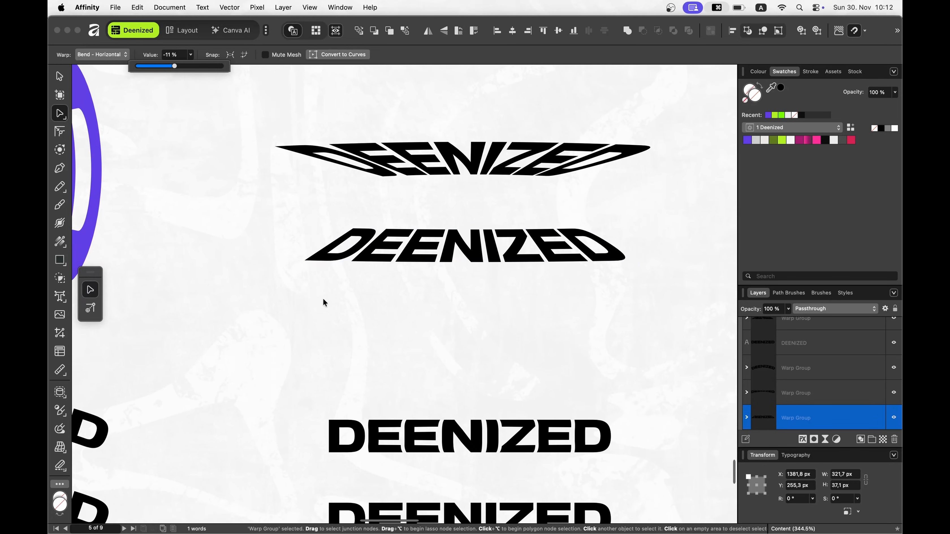
{"action": "left_click_drag", "start_coordinate": [175, 69], "coordinate": [190, 70]}
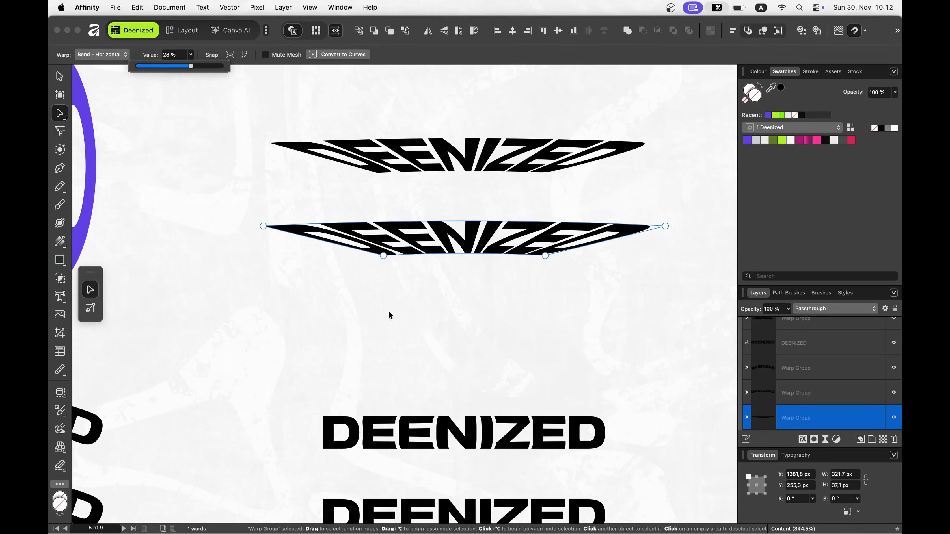
- Put the plain DEENIZED text below the slightly distorted fish-eye sample into a Fish Eye warp group
{"action": "scroll", "coordinate": [389, 312], "scroll_direction": "down", "scroll_amount": 8}
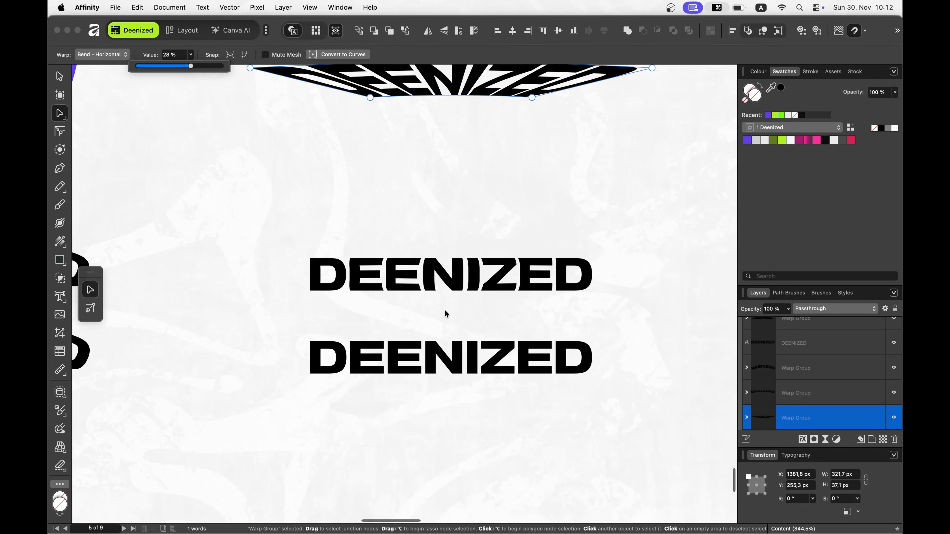
{"action": "left_click", "coordinate": [437, 355]}
{"action": "scroll", "coordinate": [437, 352], "scroll_direction": "down", "scroll_amount": 2}
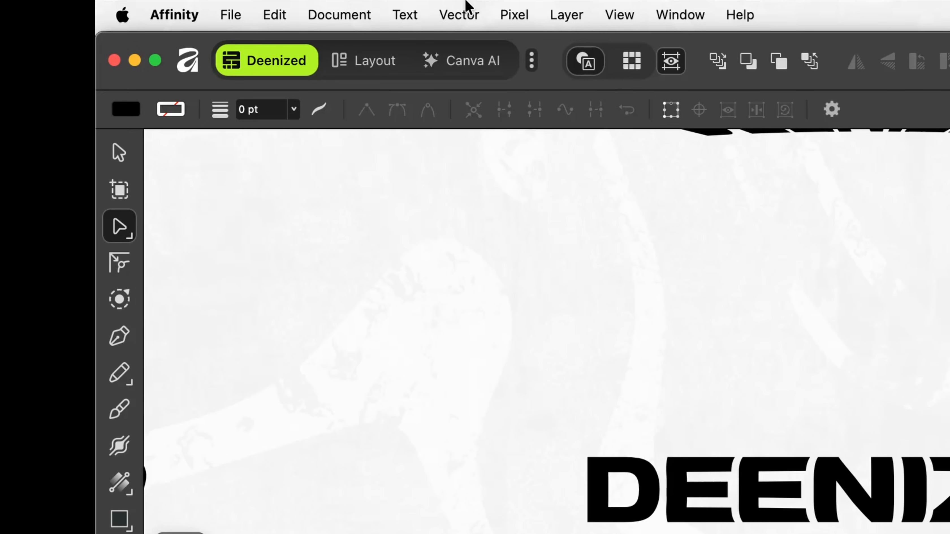
{"action": "left_click", "coordinate": [231, 6]}
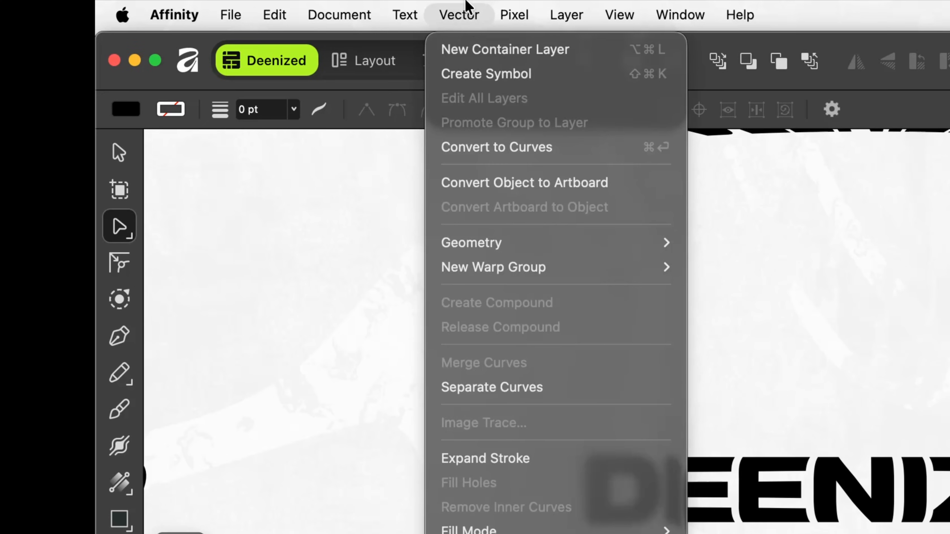
{"action": "mouse_move", "coordinate": [663, 270]}
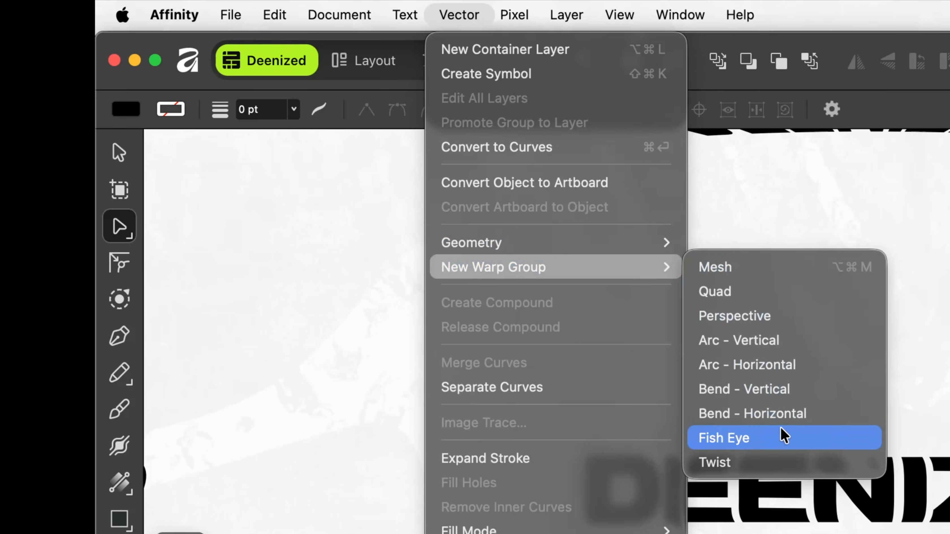
{"action": "left_click", "coordinate": [783, 437]}
- Try the Fish Eye warp at -100 %, and undo both the value change and the warp group
{"action": "scroll", "coordinate": [419, 325], "scroll_direction": "up", "scroll_amount": 5}
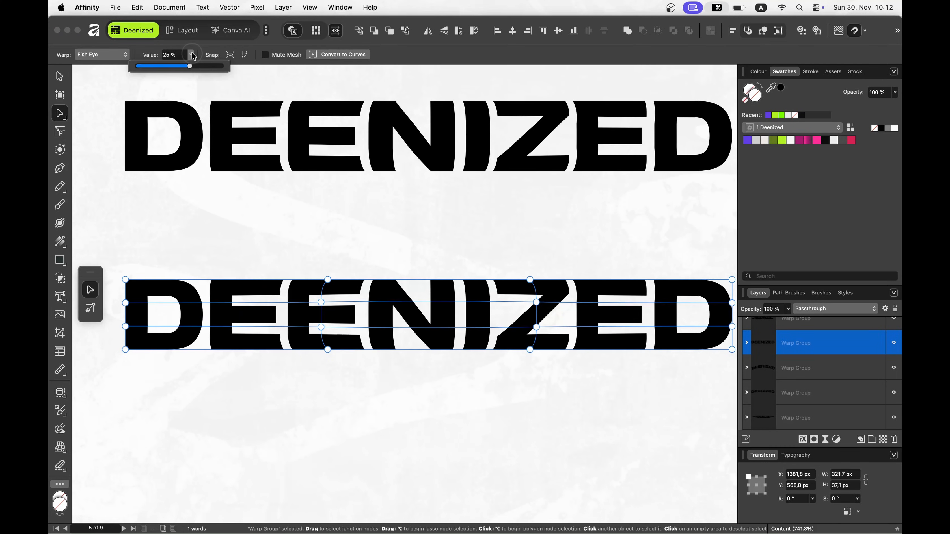
{"action": "left_click_drag", "start_coordinate": [194, 68], "coordinate": [133, 71]}
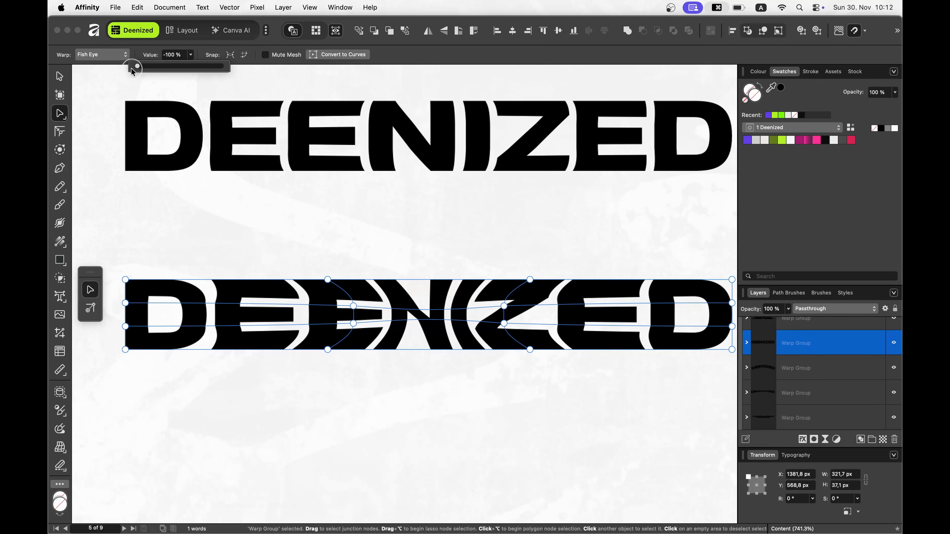
{"action": "left_click", "coordinate": [64, 76]}
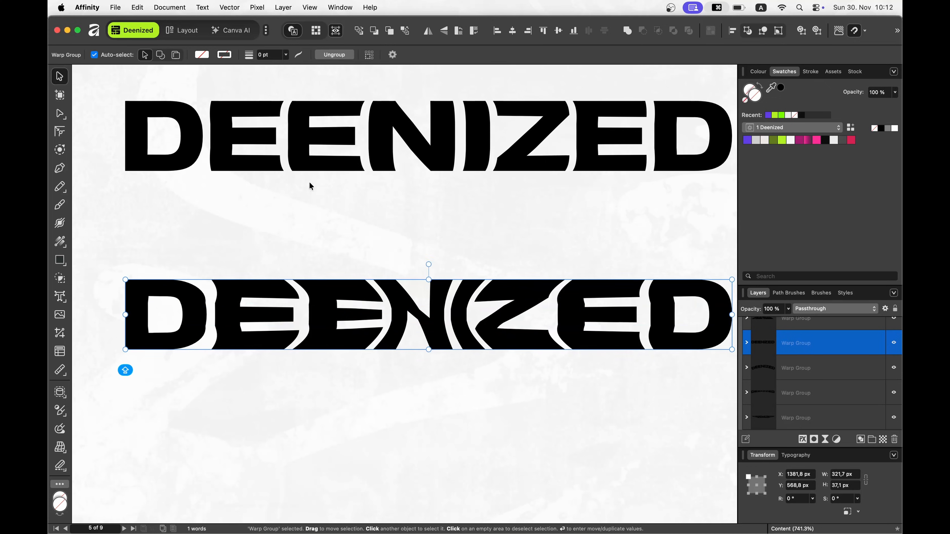
{"action": "key", "text": "super+z"}
{"action": "key", "text": "super+z"}
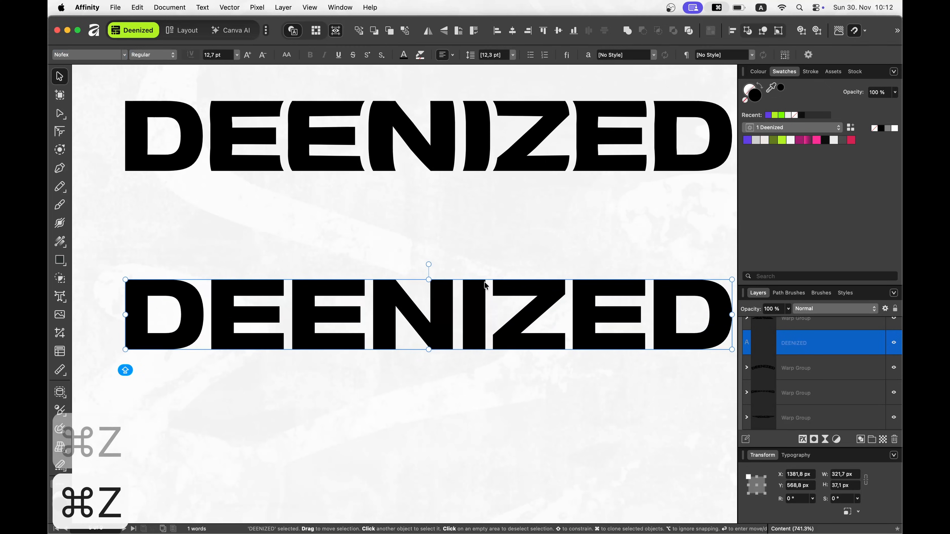
- Extend the plain DEENIZED text below the fish-eye sample to three lines, repeating the copied word on each new line
{"action": "double_click", "coordinate": [483, 322]}
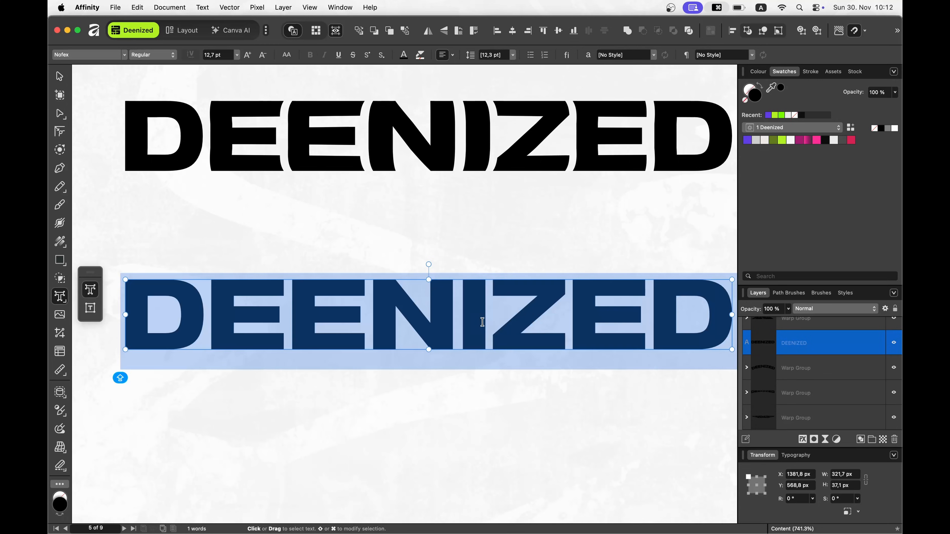
{"action": "key", "text": "super+c"}
{"action": "scroll", "coordinate": [482, 321], "scroll_direction": "down", "scroll_amount": 2}
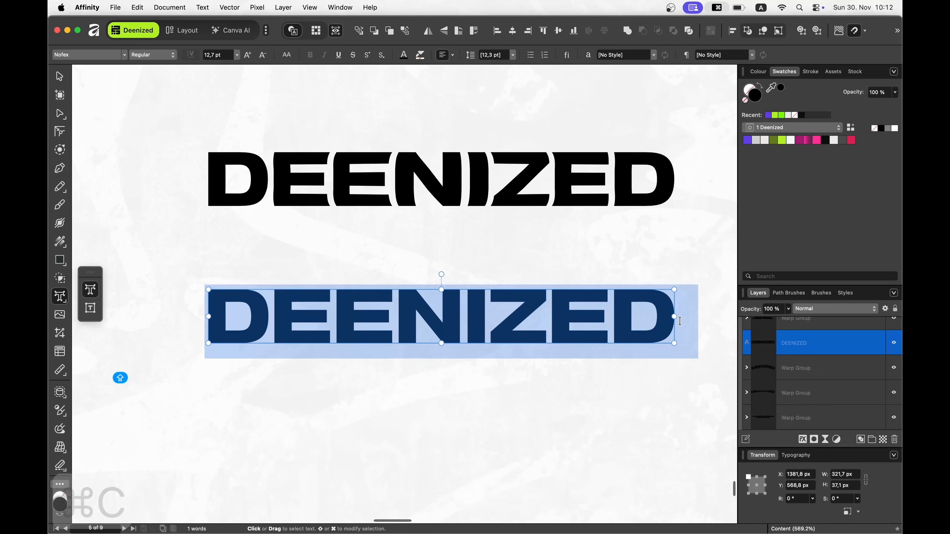
{"action": "left_click", "coordinate": [669, 314]}
{"action": "key", "text": "super+v"}
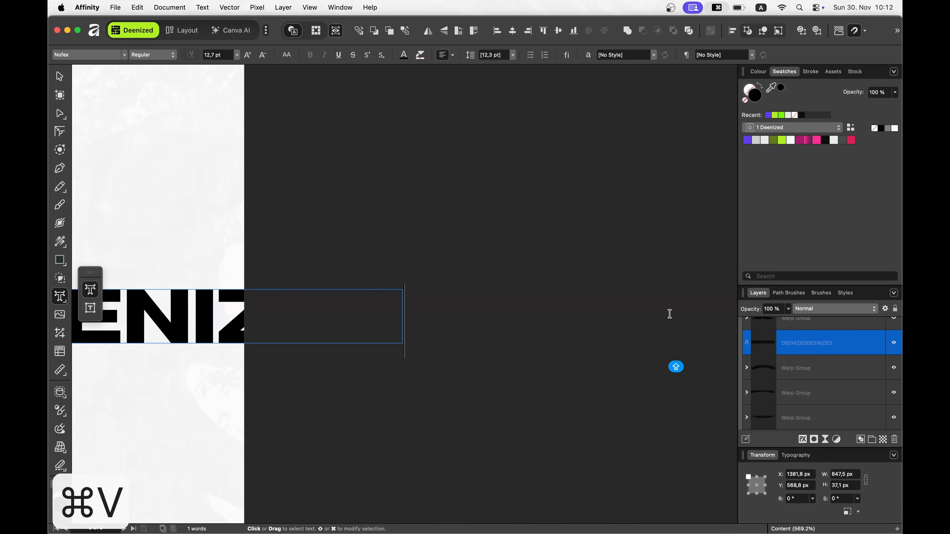
{"action": "key", "text": "super+z"}
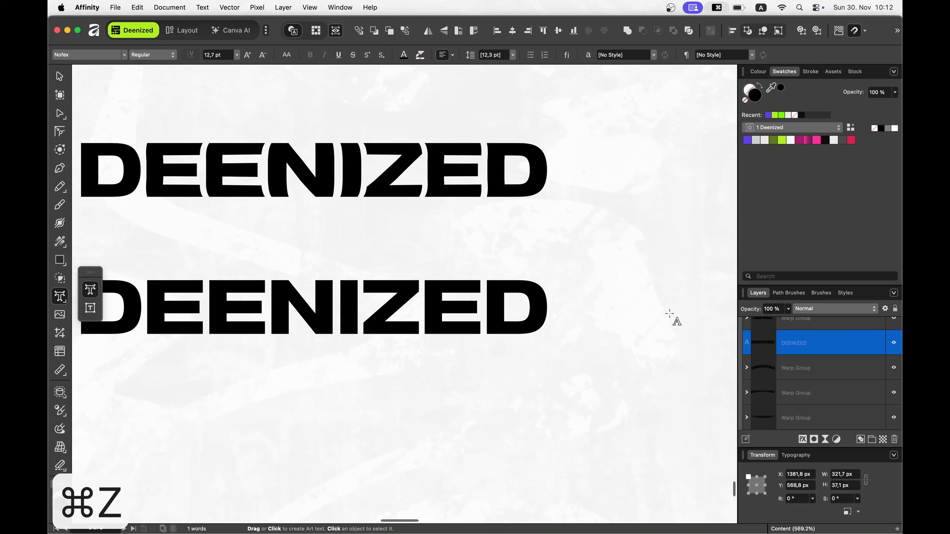
{"action": "key", "text": "Return"}
{"action": "scroll", "coordinate": [669, 314], "scroll_direction": "left", "scroll_amount": 5}
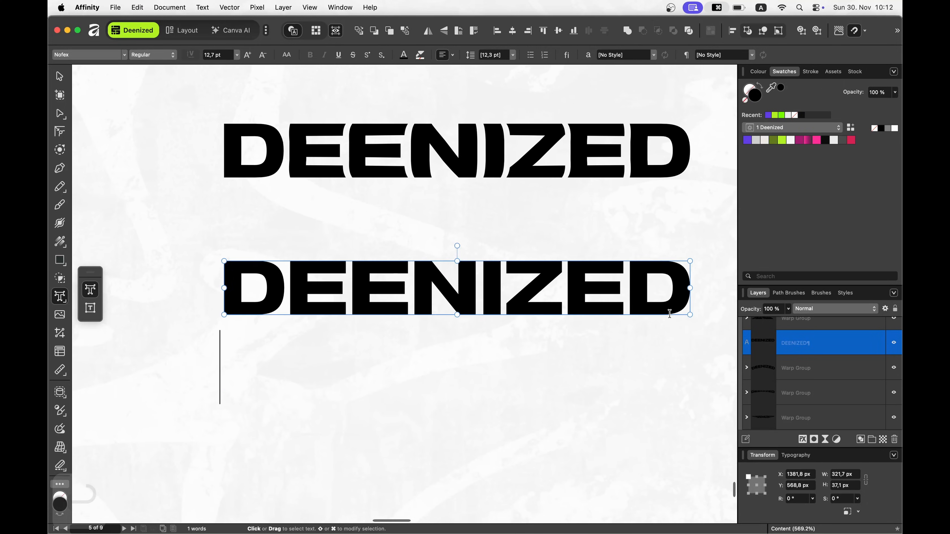
{"action": "key", "text": "super+v"}
{"action": "key", "text": "shift+Return"}
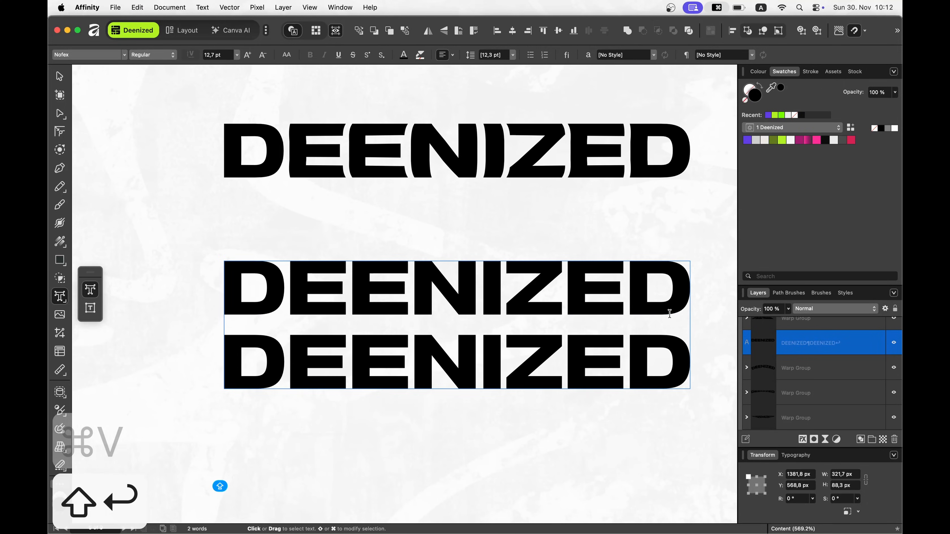
{"action": "key", "text": "super+v"}
{"action": "scroll", "coordinate": [431, 176], "scroll_direction": "down", "scroll_amount": 3}
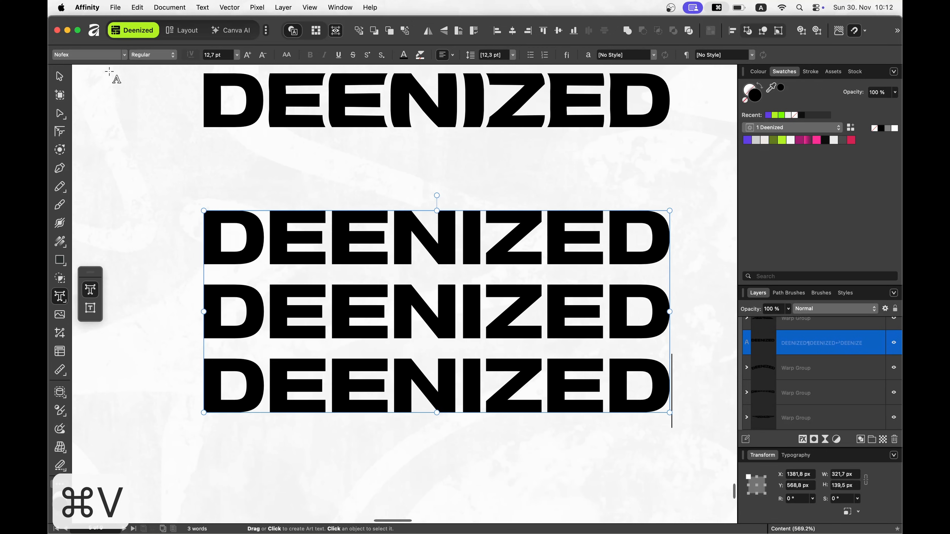
- Put the three-line DEENIZED text into a Fish Eye warp group
{"action": "left_click", "coordinate": [59, 76]}
{"action": "left_click", "coordinate": [202, 7]}
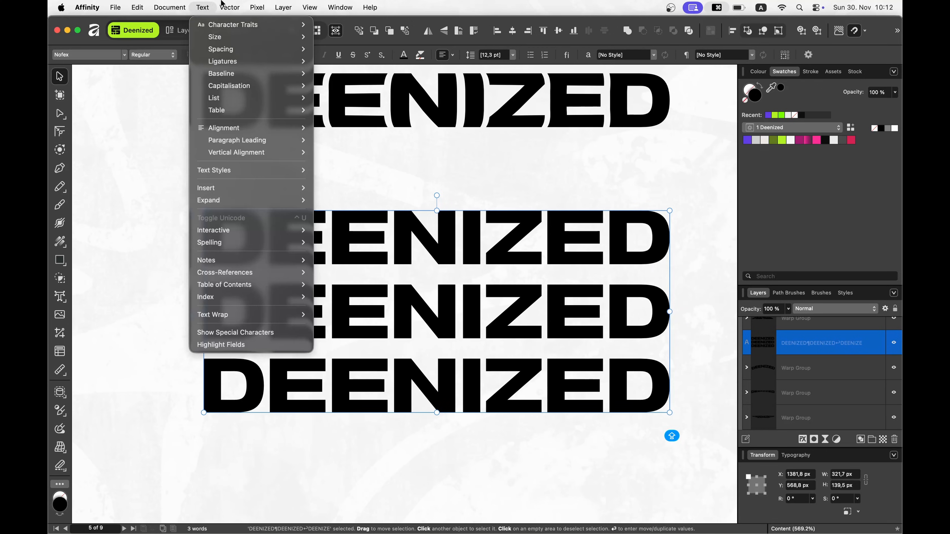
{"action": "mouse_move", "coordinate": [223, 4]}
{"action": "mouse_move", "coordinate": [287, 134]}
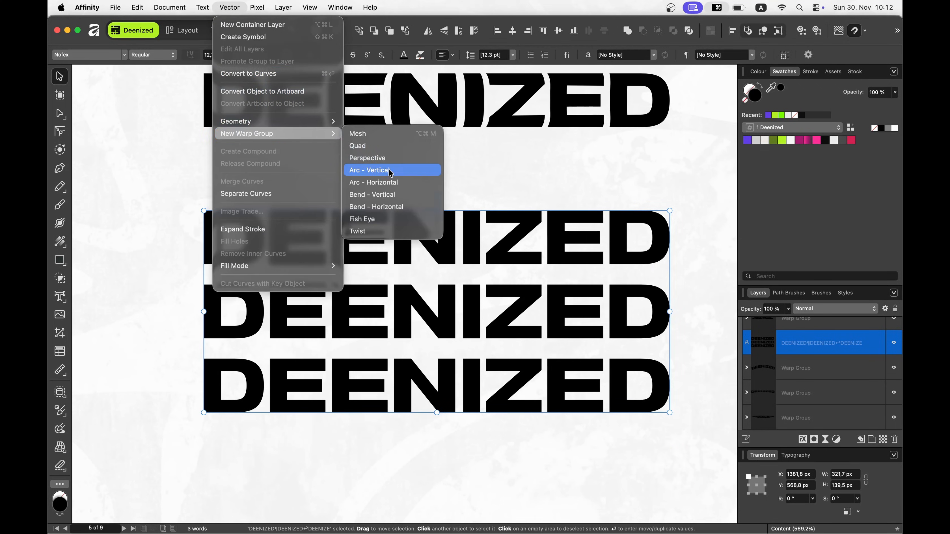
{"action": "left_click", "coordinate": [392, 219]}
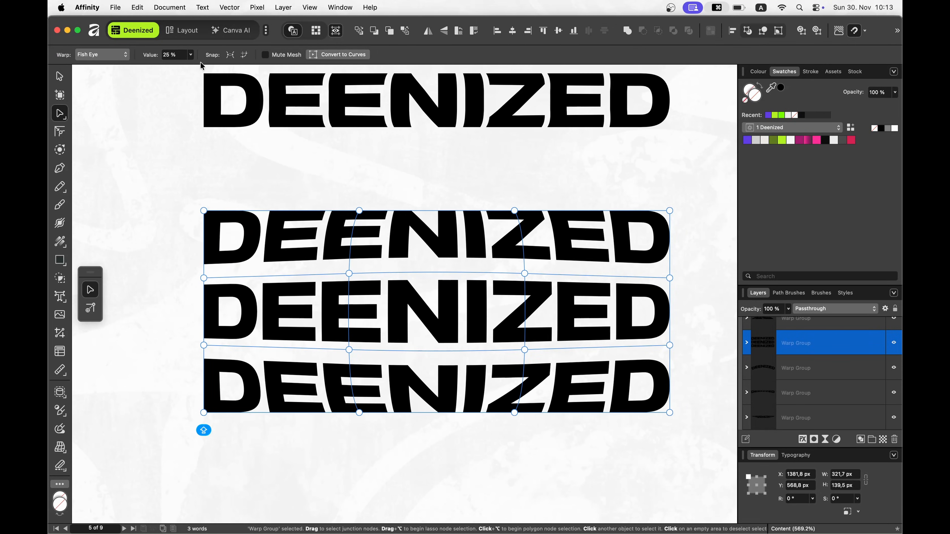
- Set the Fish Eye warp's value on the three-line text to -100 %
{"action": "left_click_drag", "start_coordinate": [192, 67], "coordinate": [128, 71]}
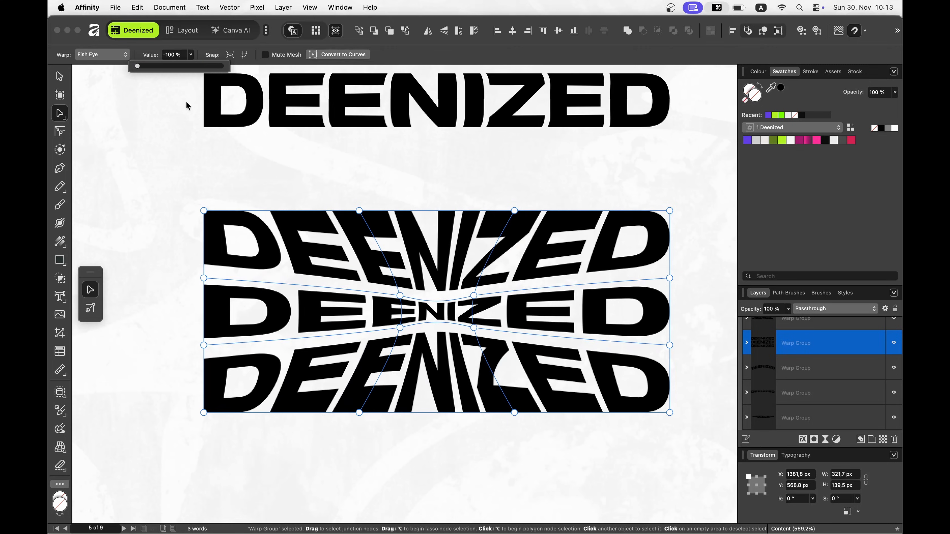
{"action": "scroll", "coordinate": [273, 147], "scroll_direction": "down", "scroll_amount": 5}
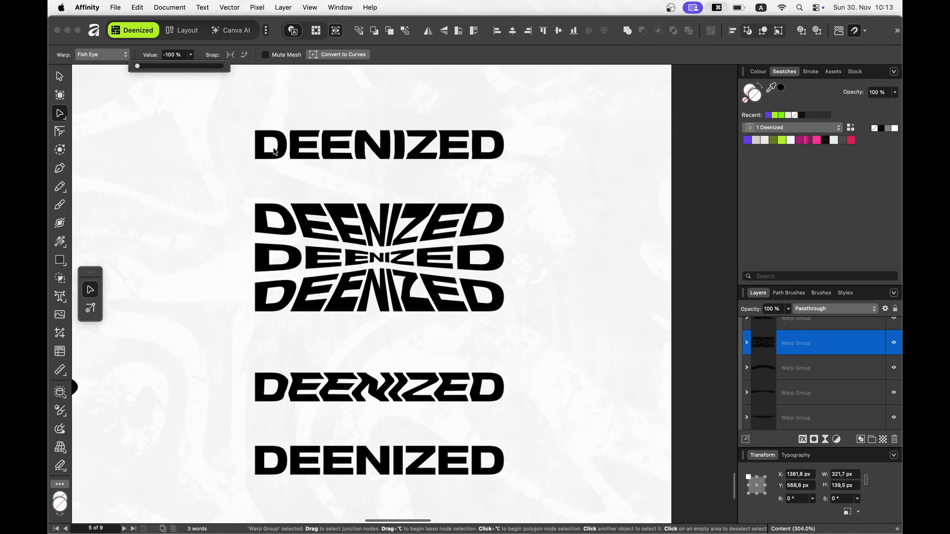
{"action": "scroll", "coordinate": [275, 151], "scroll_direction": "up", "scroll_amount": 1}
{"action": "scroll", "coordinate": [274, 152], "scroll_direction": "left", "scroll_amount": 1}
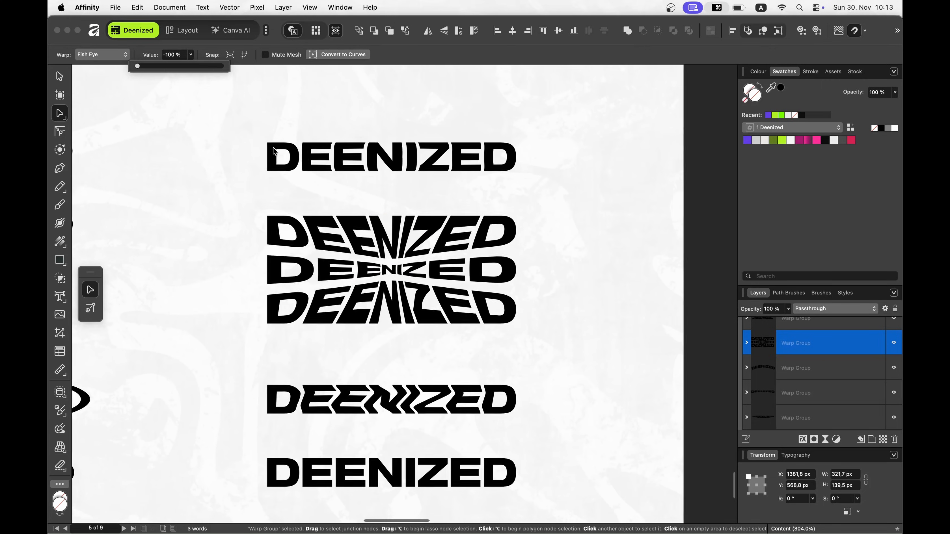
{"action": "left_click", "coordinate": [61, 79]}
- Put the plain DEENIZED text below the twisted sample into a Twist warp group
{"action": "scroll", "coordinate": [287, 209], "scroll_direction": "down", "scroll_amount": 5}
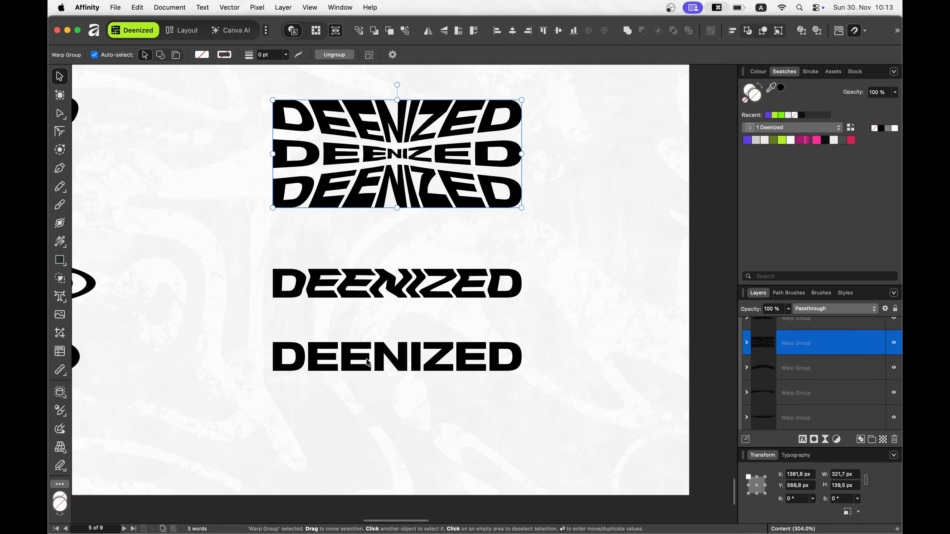
{"action": "left_click", "coordinate": [388, 361]}
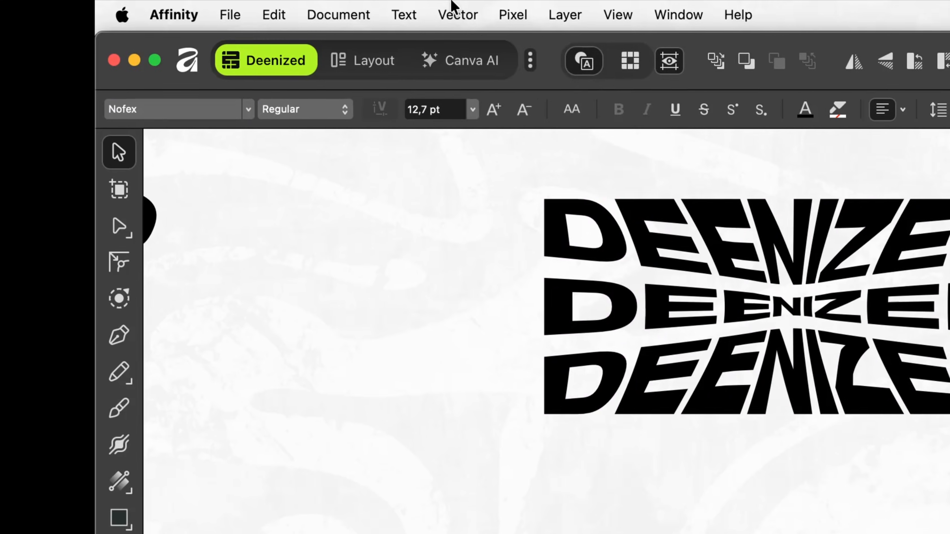
{"action": "left_click", "coordinate": [229, 7]}
{"action": "mouse_move", "coordinate": [640, 267]}
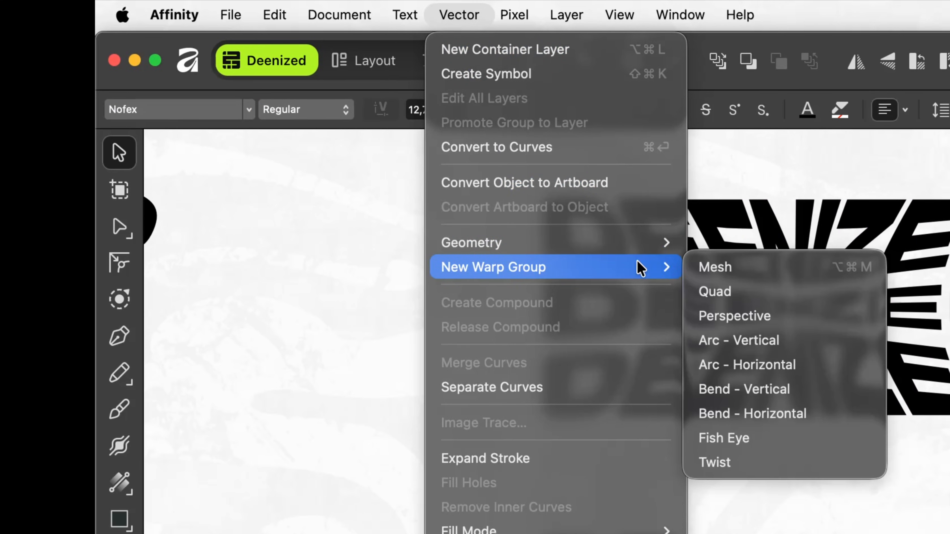
{"action": "left_click", "coordinate": [752, 464]}
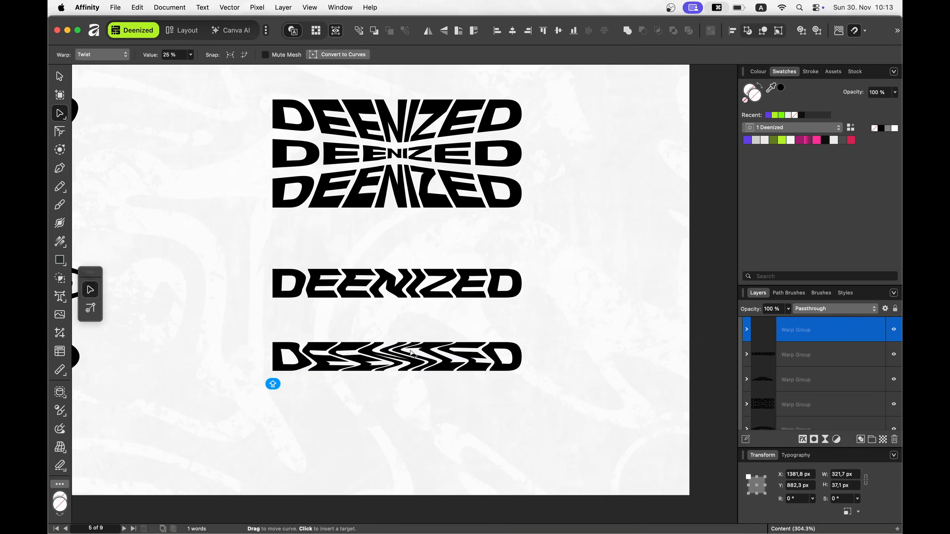
- Set the Twist warp's value on the lowest DEENIZED text to 15 %
{"action": "scroll", "coordinate": [411, 354], "scroll_direction": "up", "scroll_amount": 3}
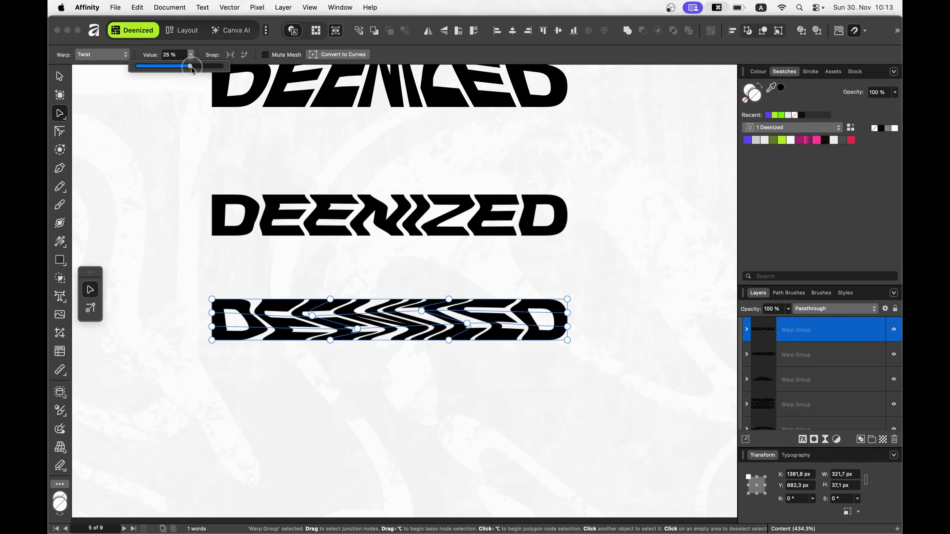
{"action": "mouse_move", "coordinate": [192, 69]}
{"action": "left_mouse_down"}
{"action": "mouse_move", "coordinate": [177, 71]}
{"action": "mouse_move", "coordinate": [189, 72]}
{"action": "left_mouse_up"}
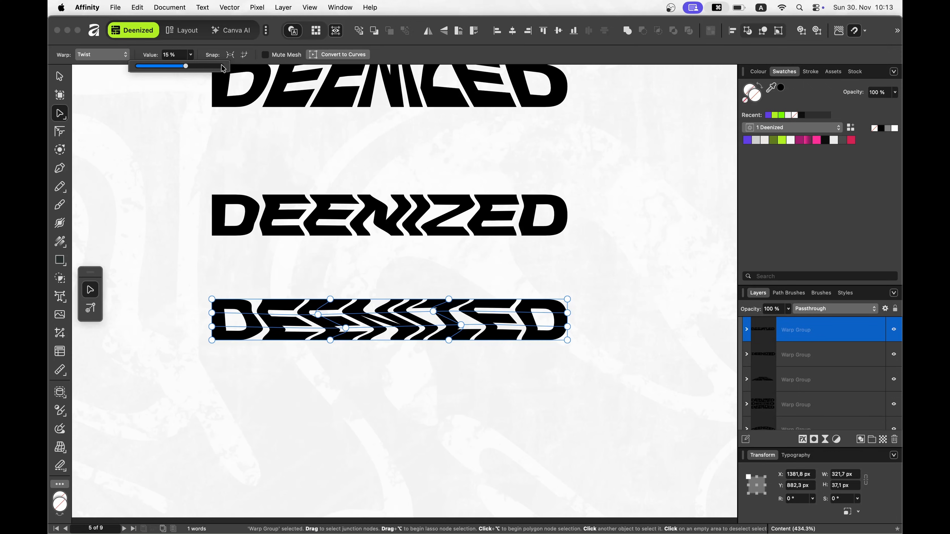
{"action": "left_click", "coordinate": [61, 73]}
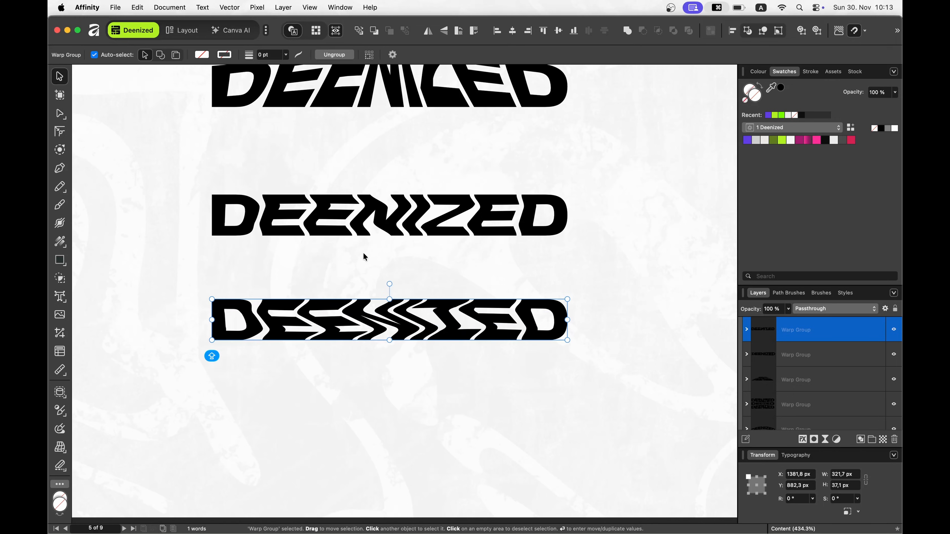
{"action": "scroll", "coordinate": [362, 255], "scroll_direction": "down", "scroll_amount": 5}
{"action": "scroll", "coordinate": [376, 238], "scroll_direction": "up", "scroll_amount": 5}
{"action": "scroll", "coordinate": [377, 238], "scroll_direction": "left", "scroll_amount": 8}
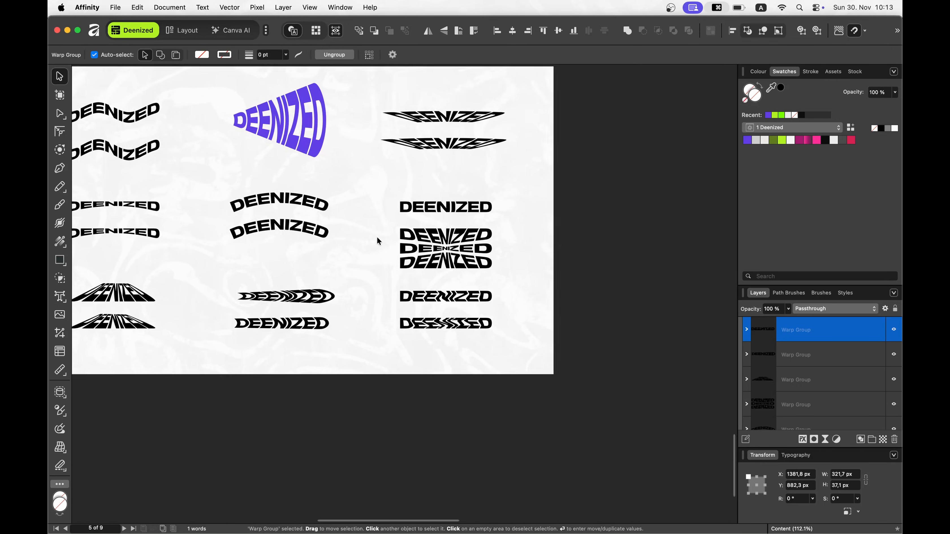
{"action": "scroll", "coordinate": [376, 238], "scroll_direction": "up", "scroll_amount": 1}
{"action": "scroll", "coordinate": [377, 238], "scroll_direction": "left", "scroll_amount": 1}
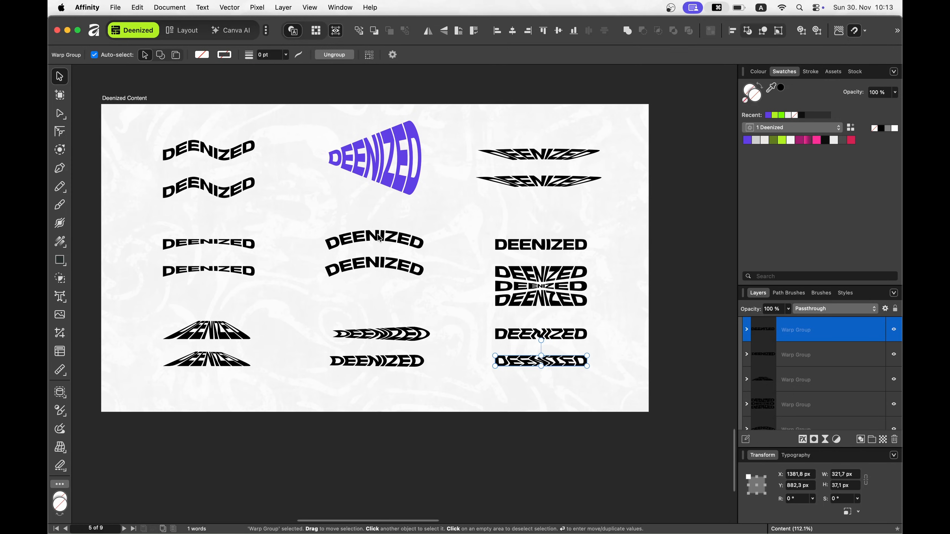